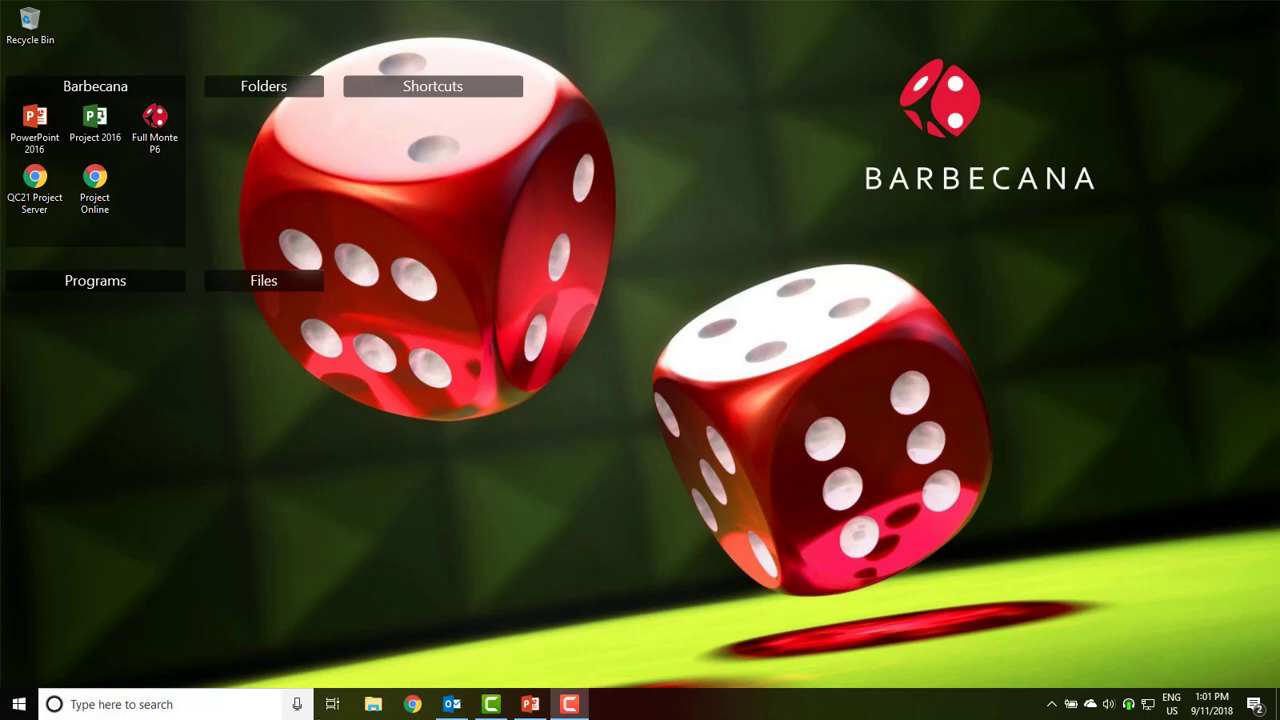
In Chrome, go from barbecana.com's Full Monte page to the Microsoft Project free trial page
left_click(413, 702)
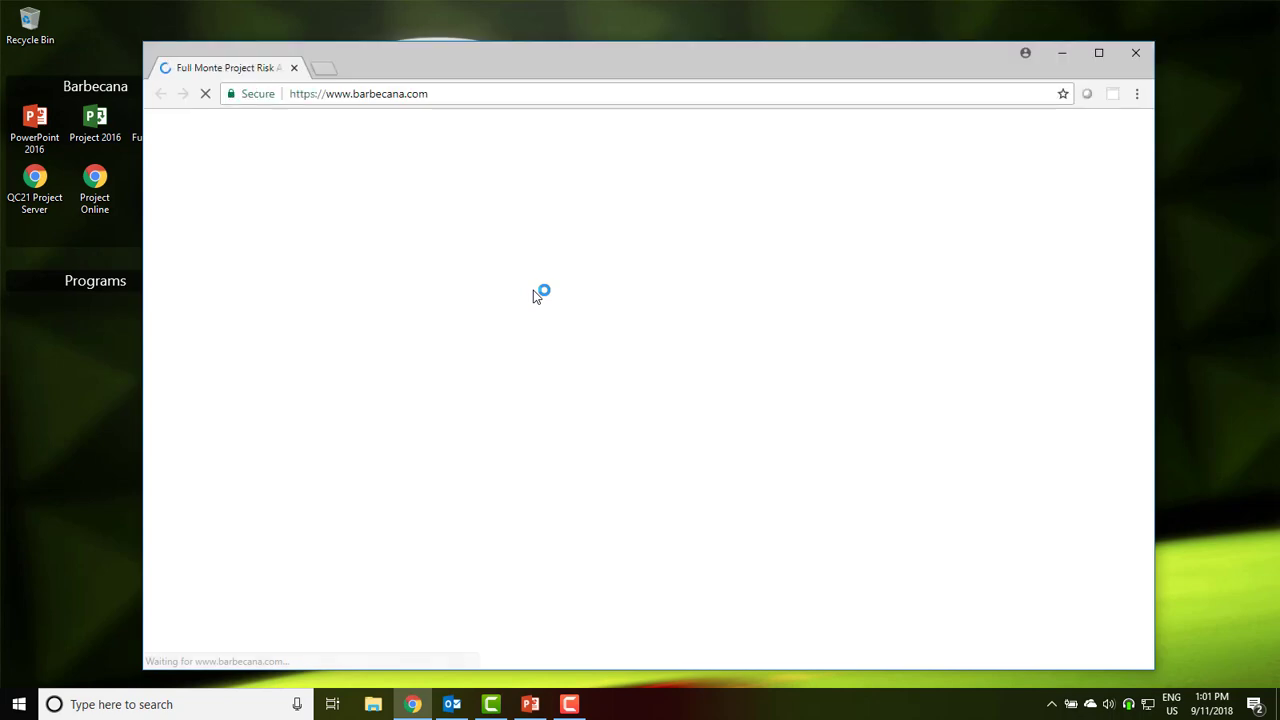
left_click(977, 368)
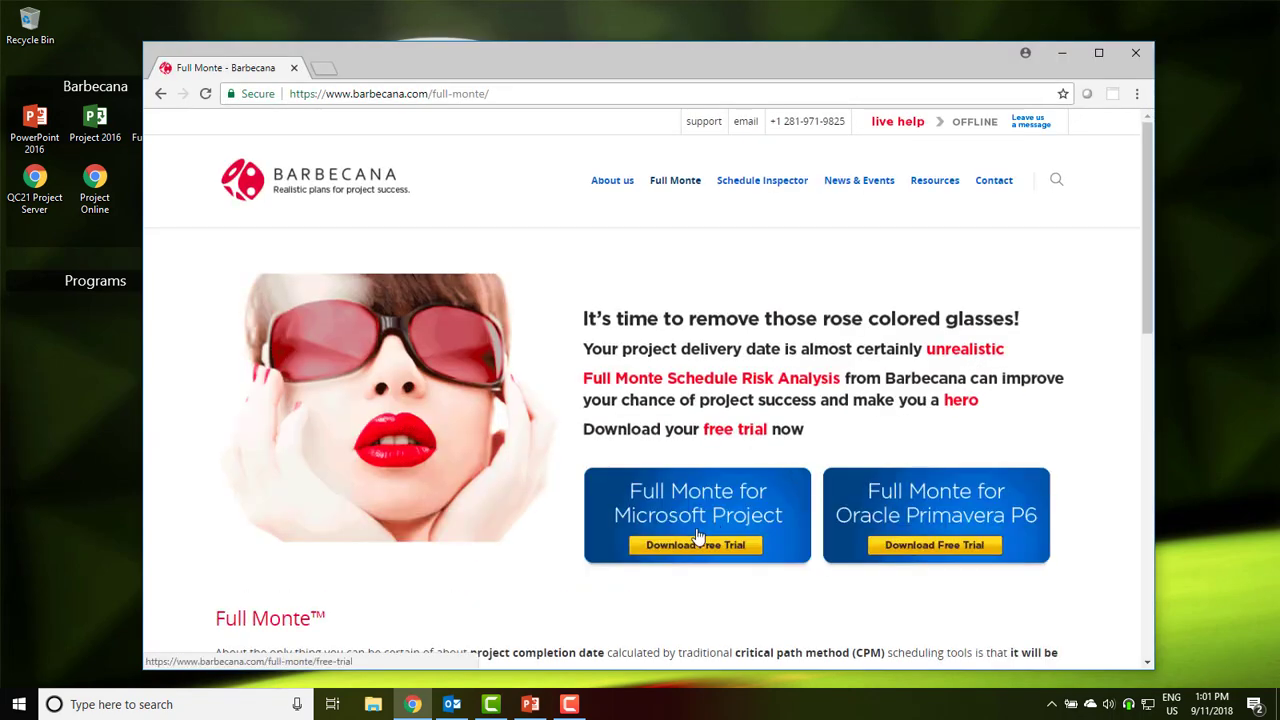
left_click(700, 516)
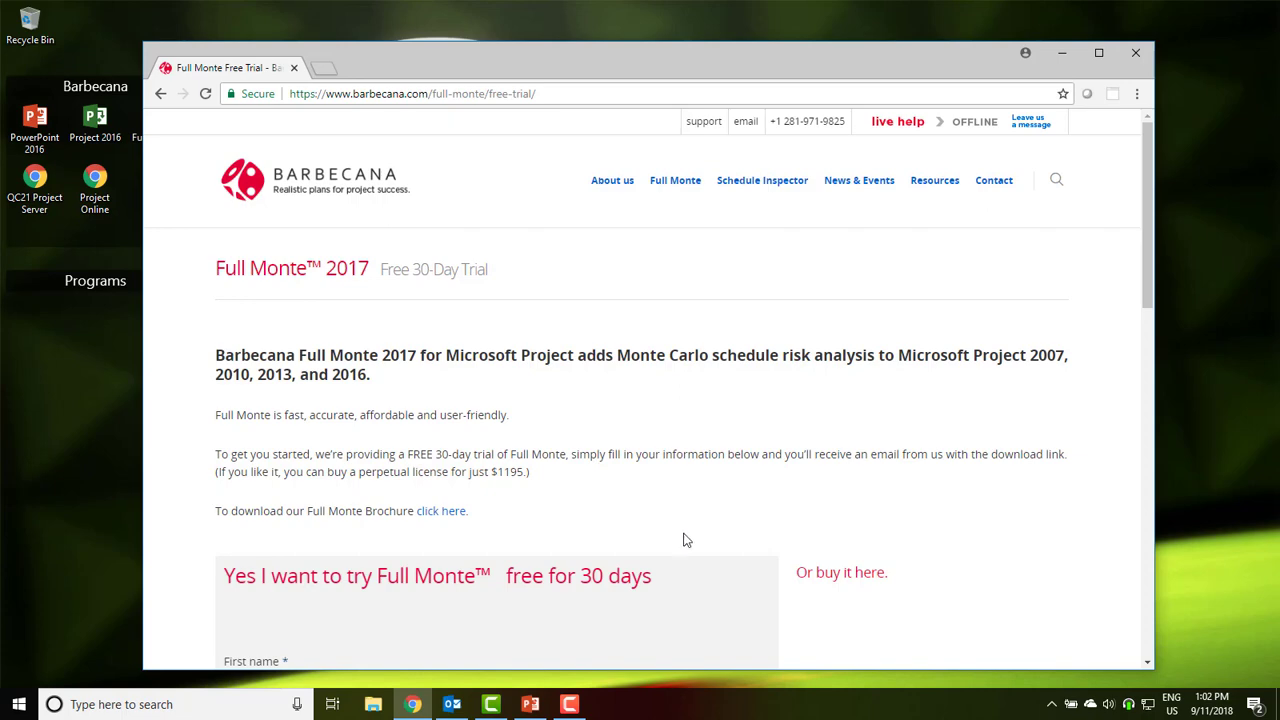
Enter the requester's first and last name, company Barbecana Inc., title COO, e-mail and phone number
scroll(677, 549, "down", 4)
scroll(581, 421, "up", 1)
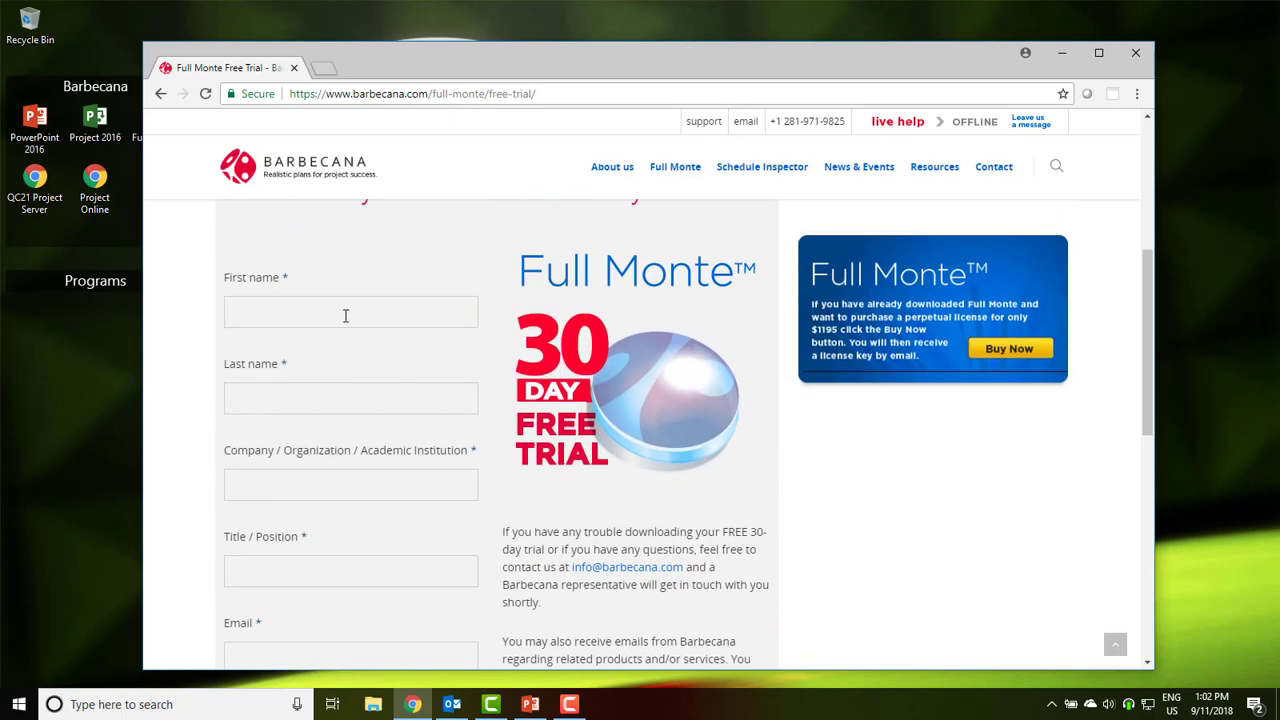
left_click(301, 311)
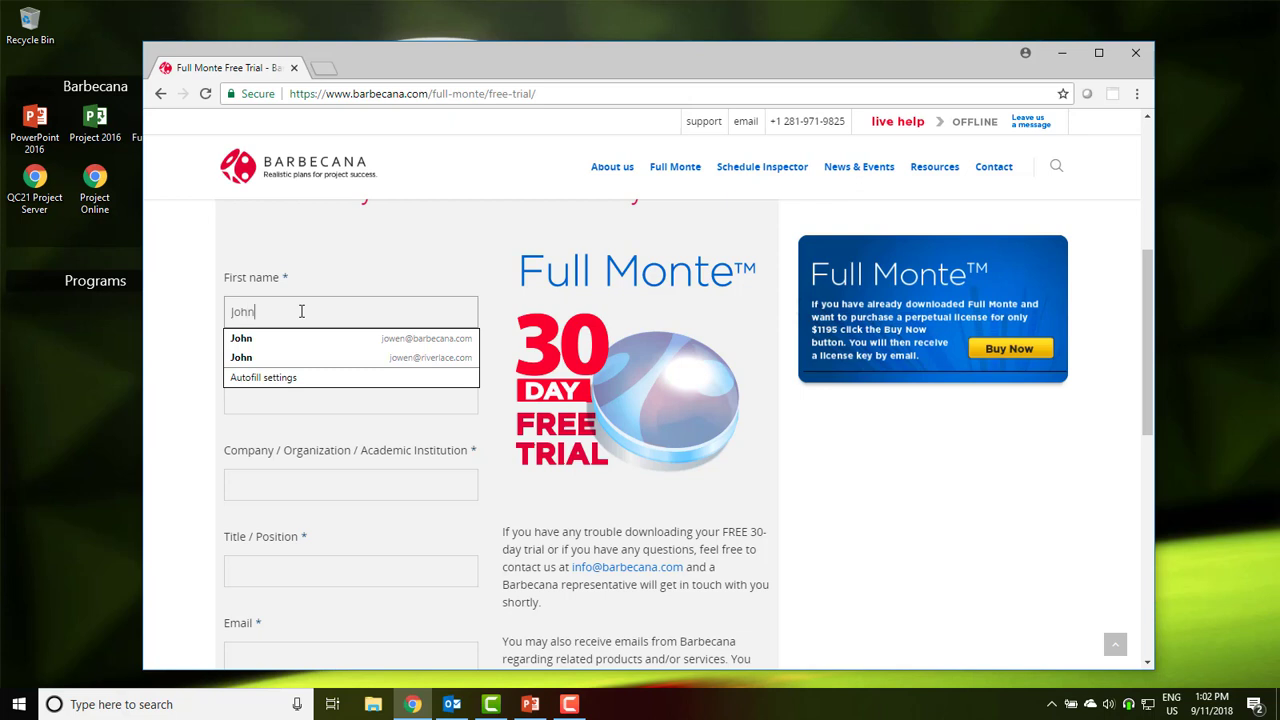
key("Tab")
key("Tab")
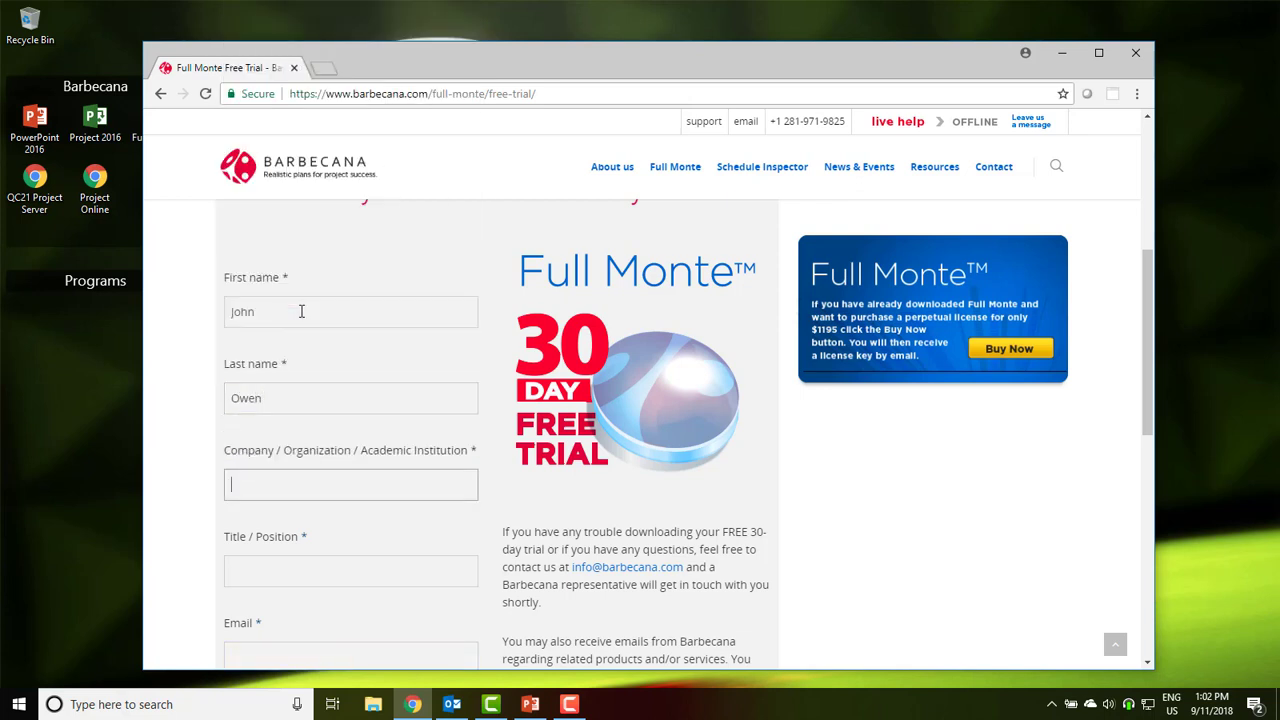
type("Barbecana ")
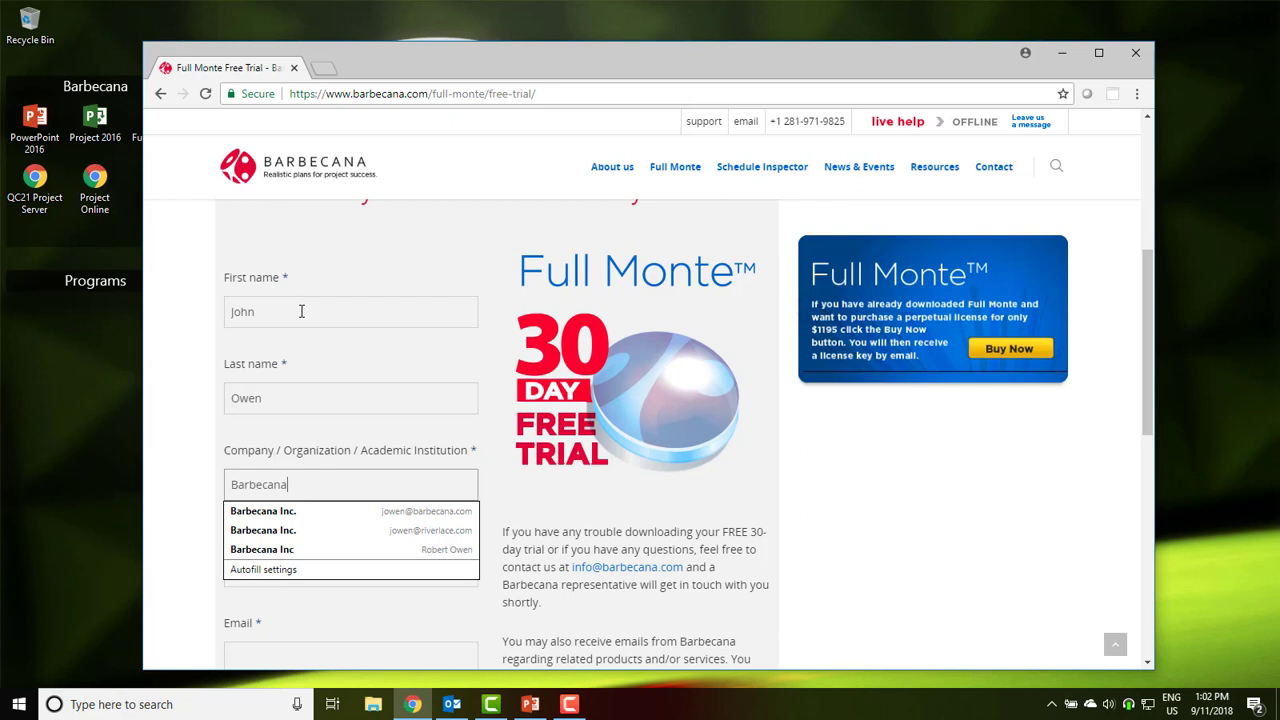
type("Inc.")
key("Tab")
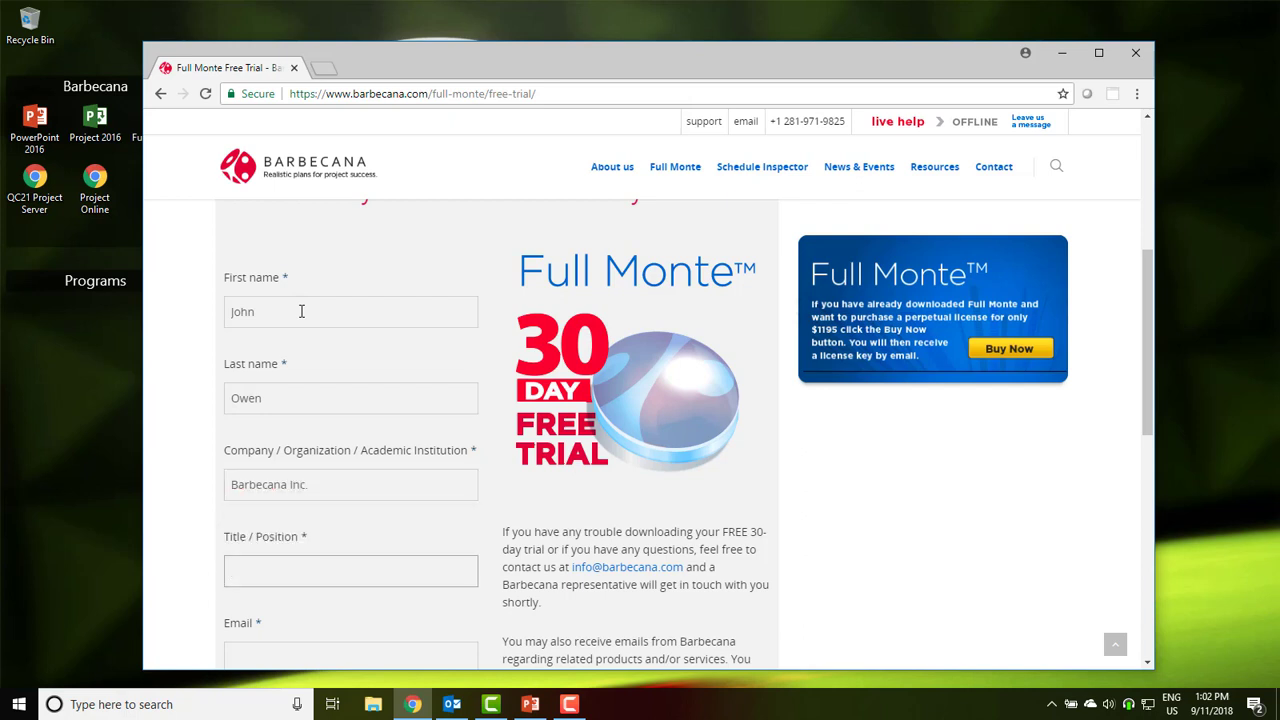
type("COO")
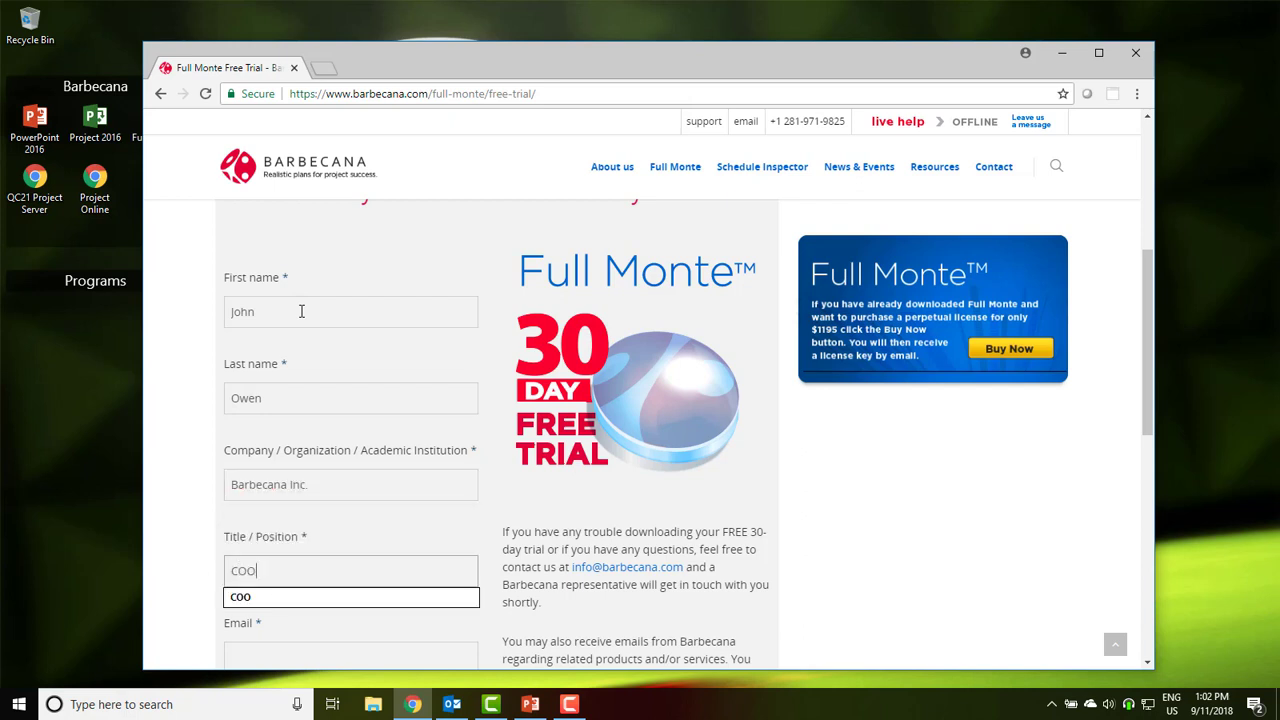
key("Tab")
key("Tab")
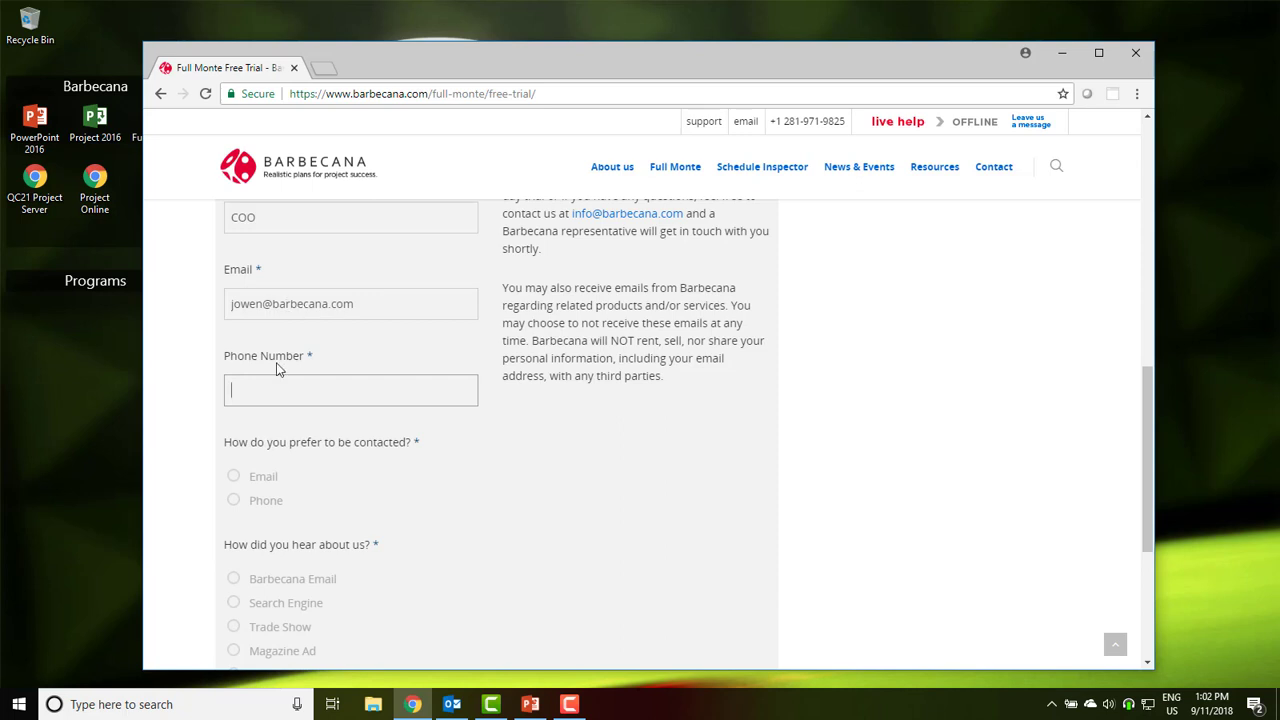
Choose Email as contact preference and Other source 'Demonstration', then submit the trial request
left_click(236, 478)
scroll(307, 512, "down", 2)
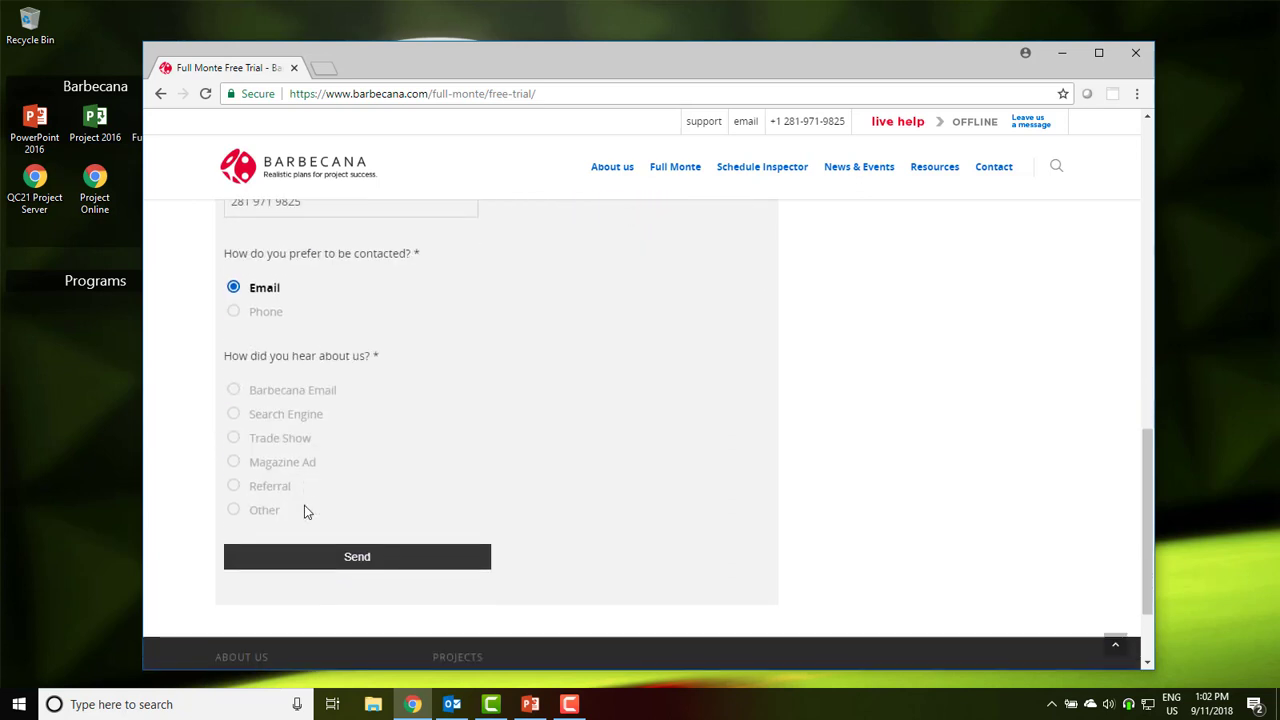
left_click(232, 512)
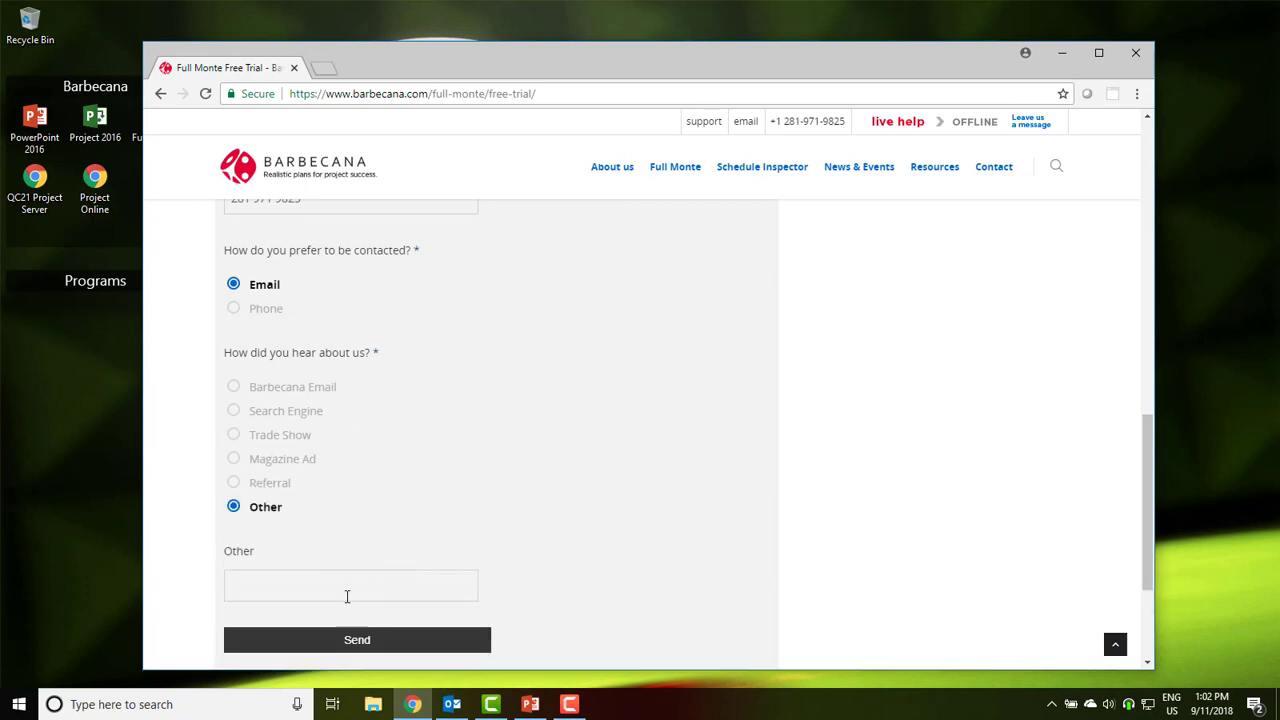
left_click(343, 590)
type("Demosntration")
key("BackSpace")
key("BackSpace")
key("BackSpace")
key("BackSpace")
key("BackSpace")
key("BackSpace")
key("BackSpace")
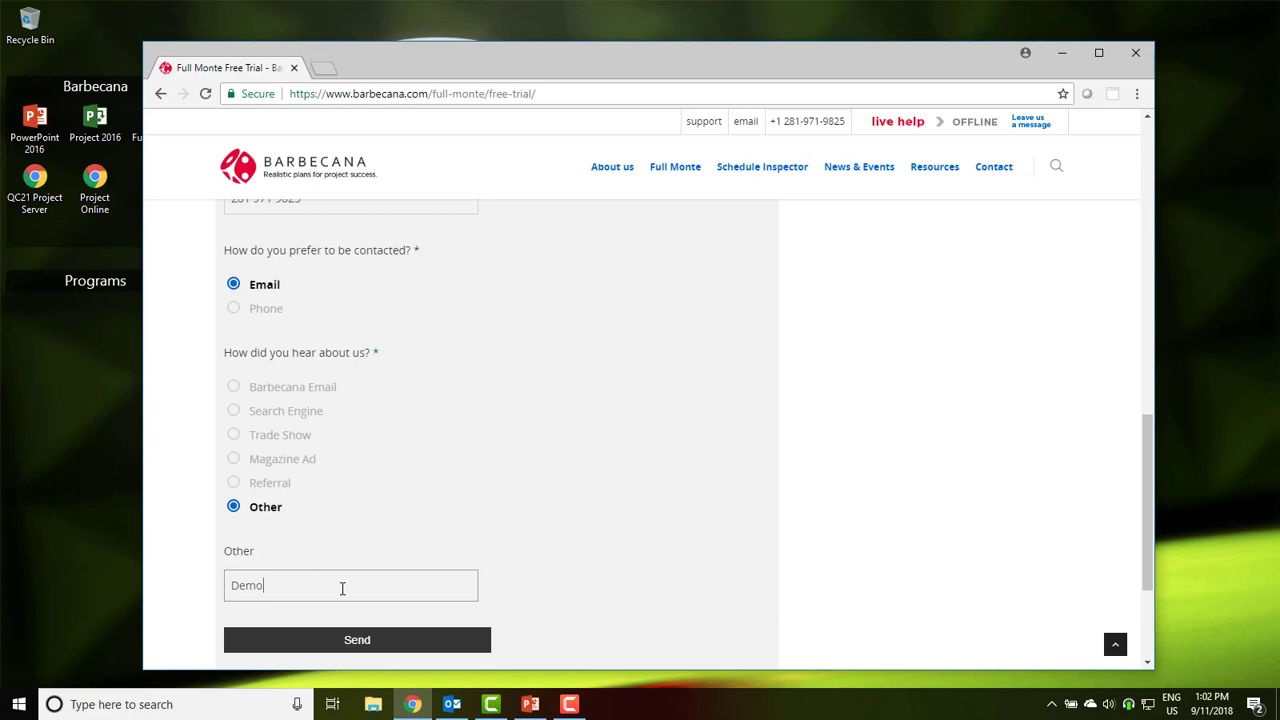
type("nstration")
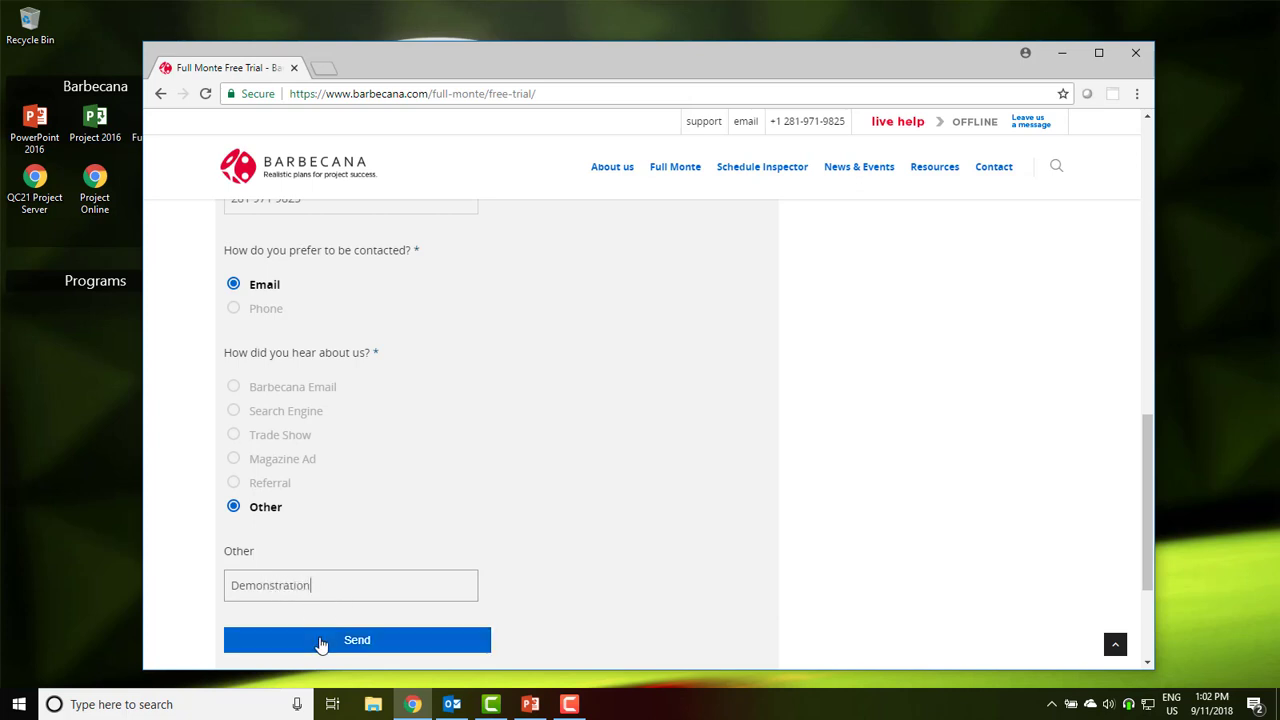
left_click(321, 643)
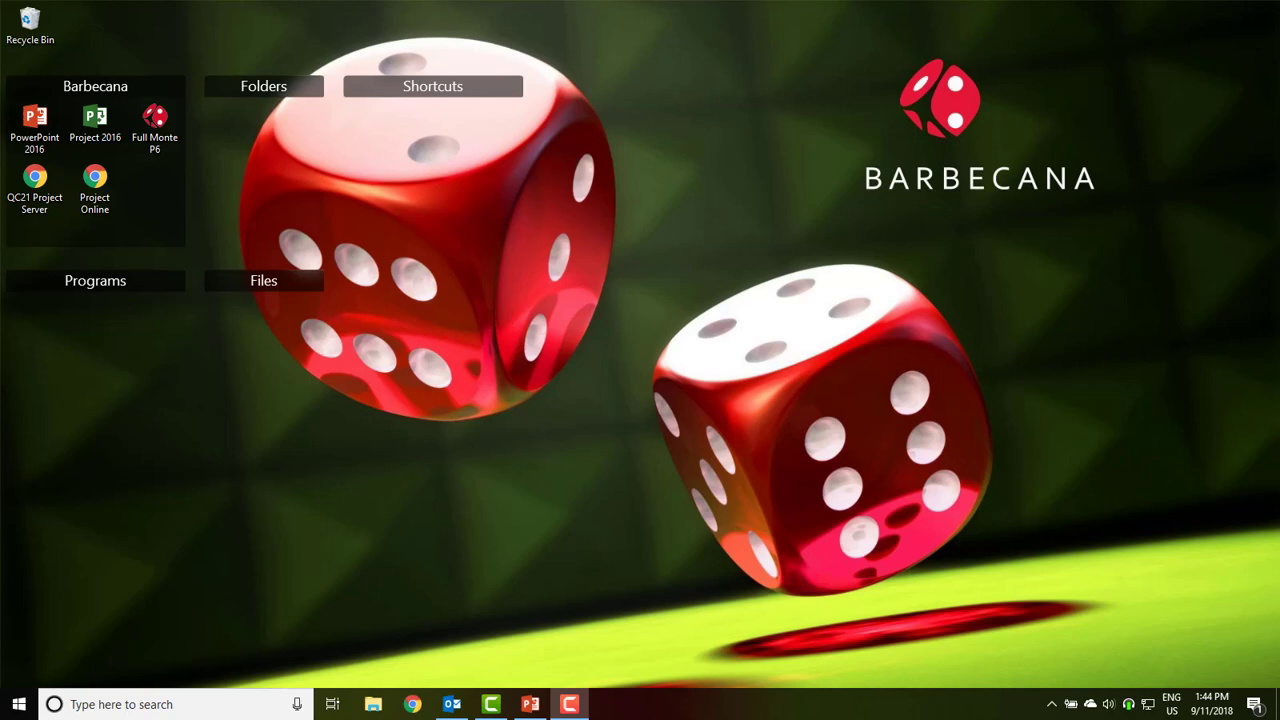
Open the Full Monte 2017 for Microsoft Project Download email in its own Outlook window
left_click(452, 704)
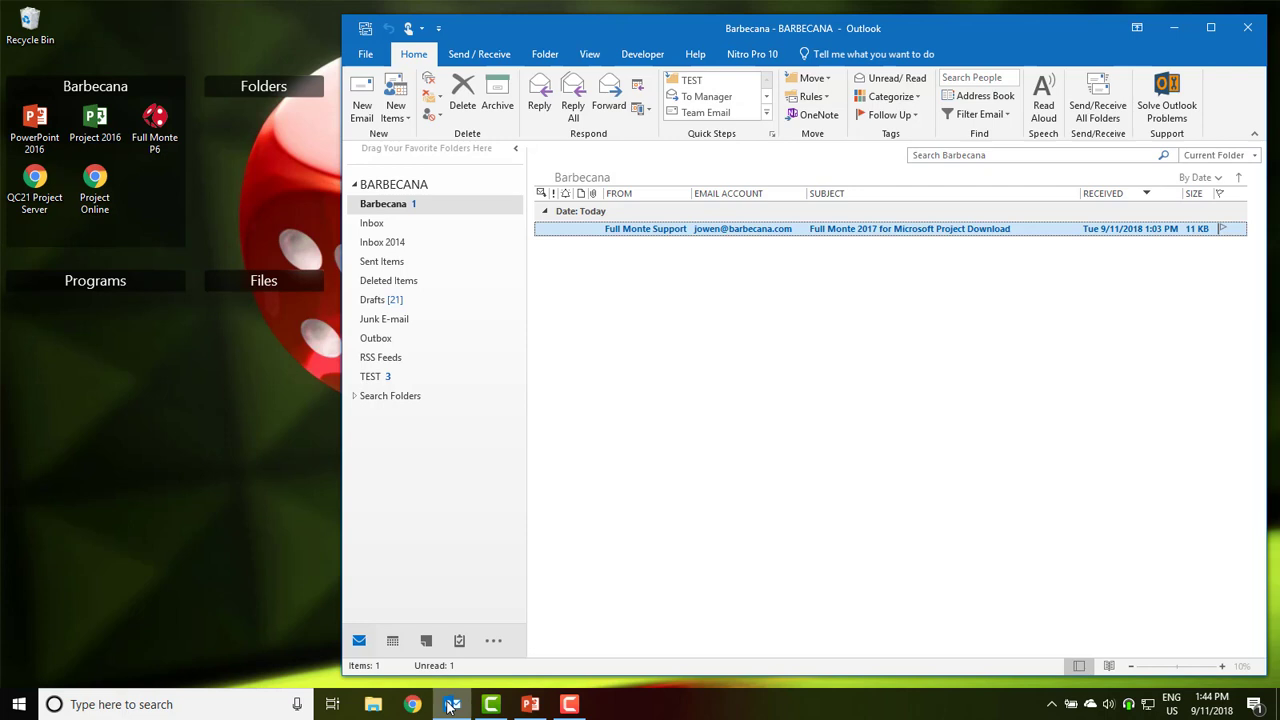
double_click(798, 233)
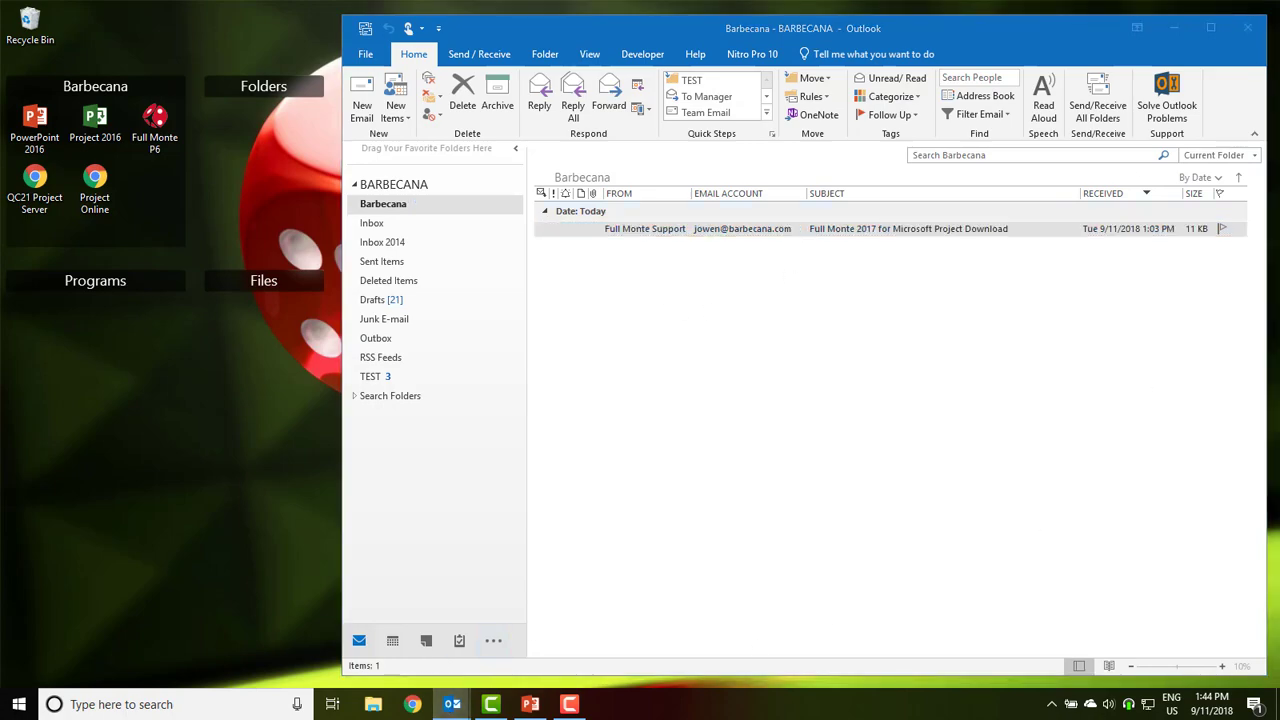
left_click_drag(977, 179, 744, 55)
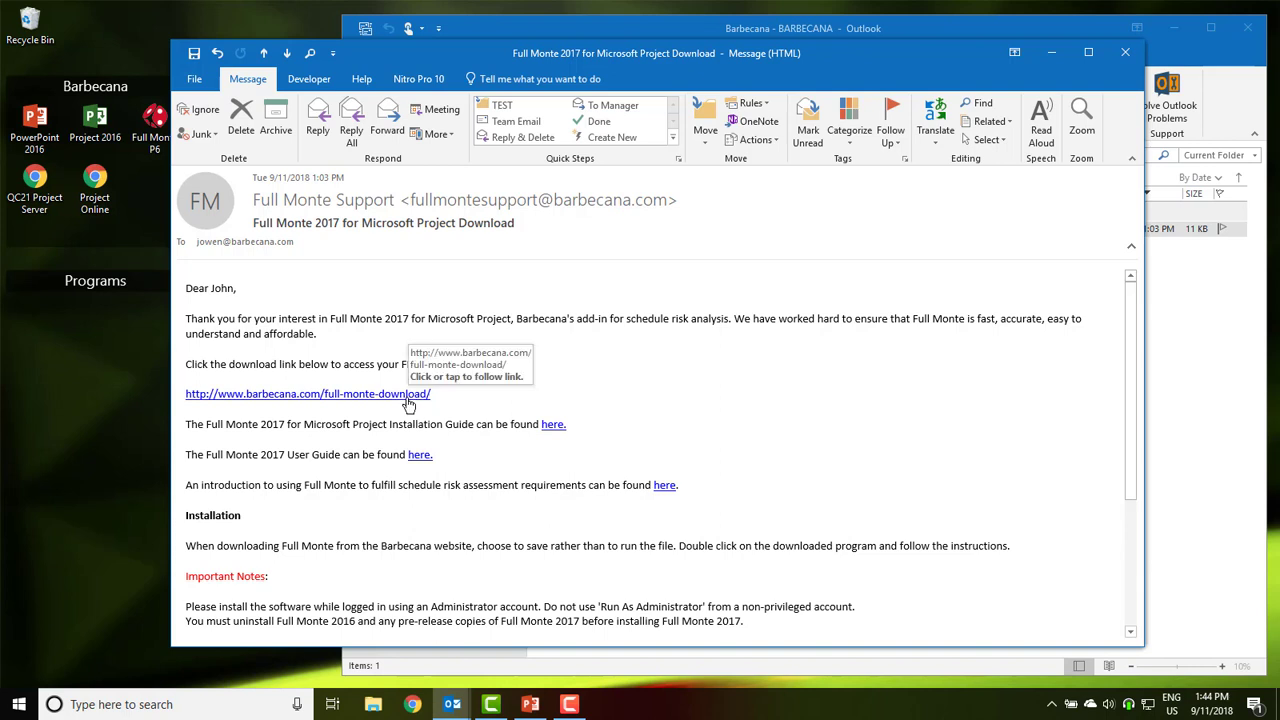
Follow the email's download link and download the Full Monte 2017 R1 for Microsoft Project installer
left_click(408, 400)
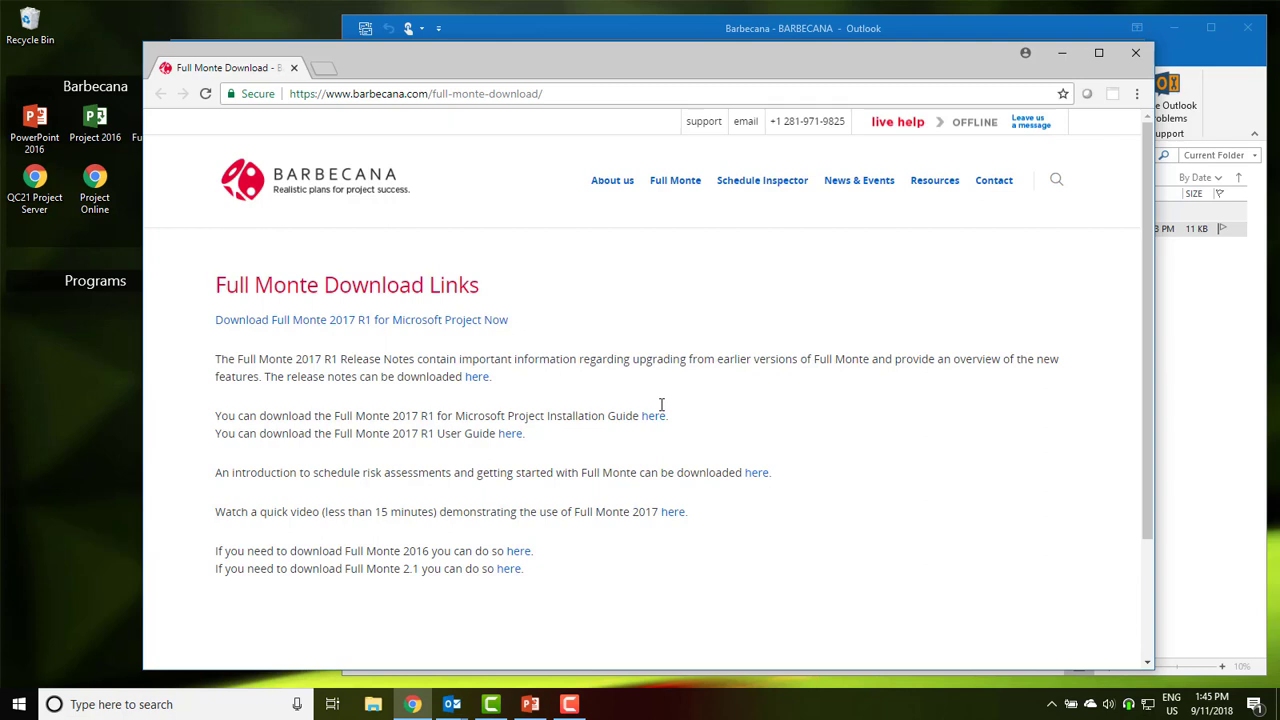
left_click(335, 321)
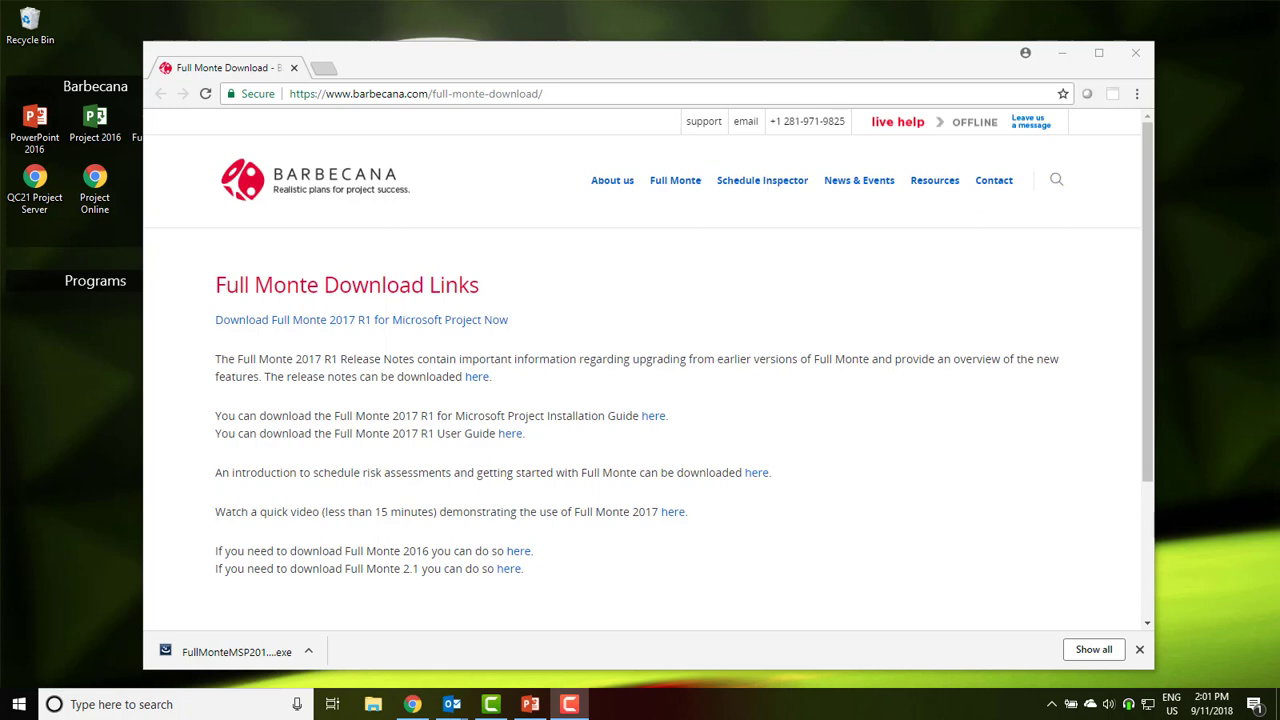
Run the installer, accept the license, keep the default Barbecana\Full Monte MSP folder, and install
left_click(274, 653)
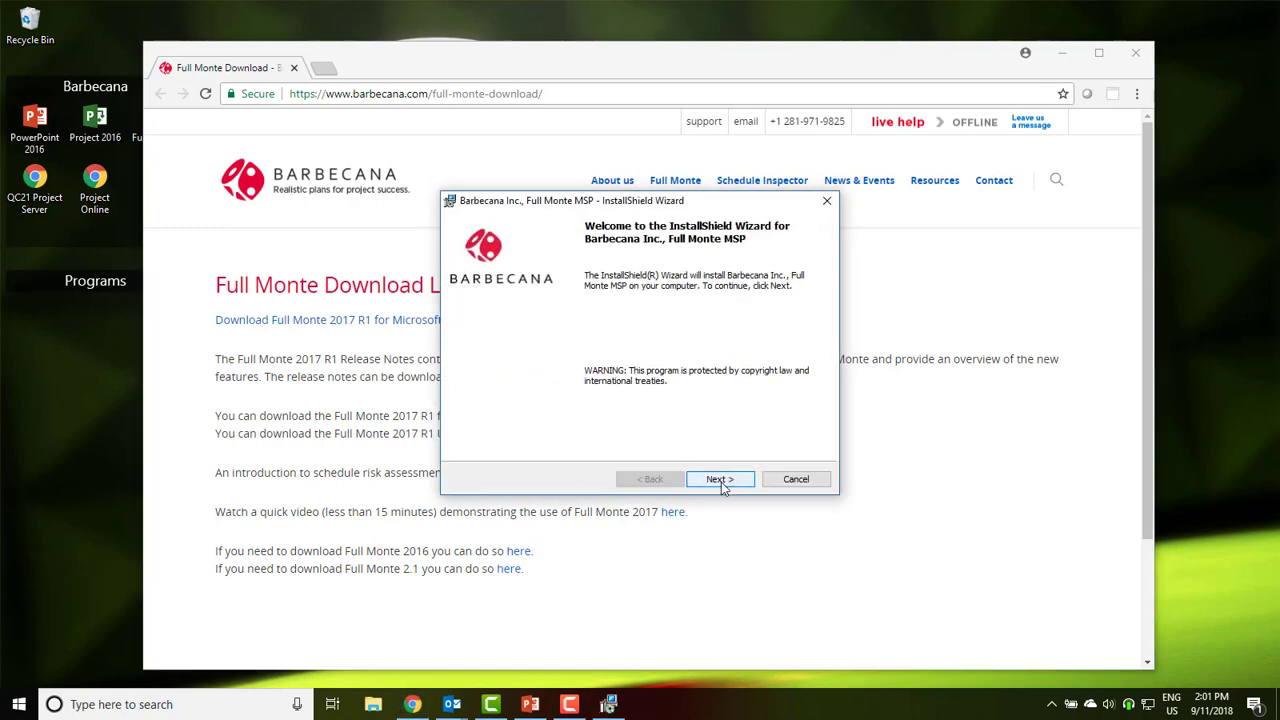
left_click(721, 482)
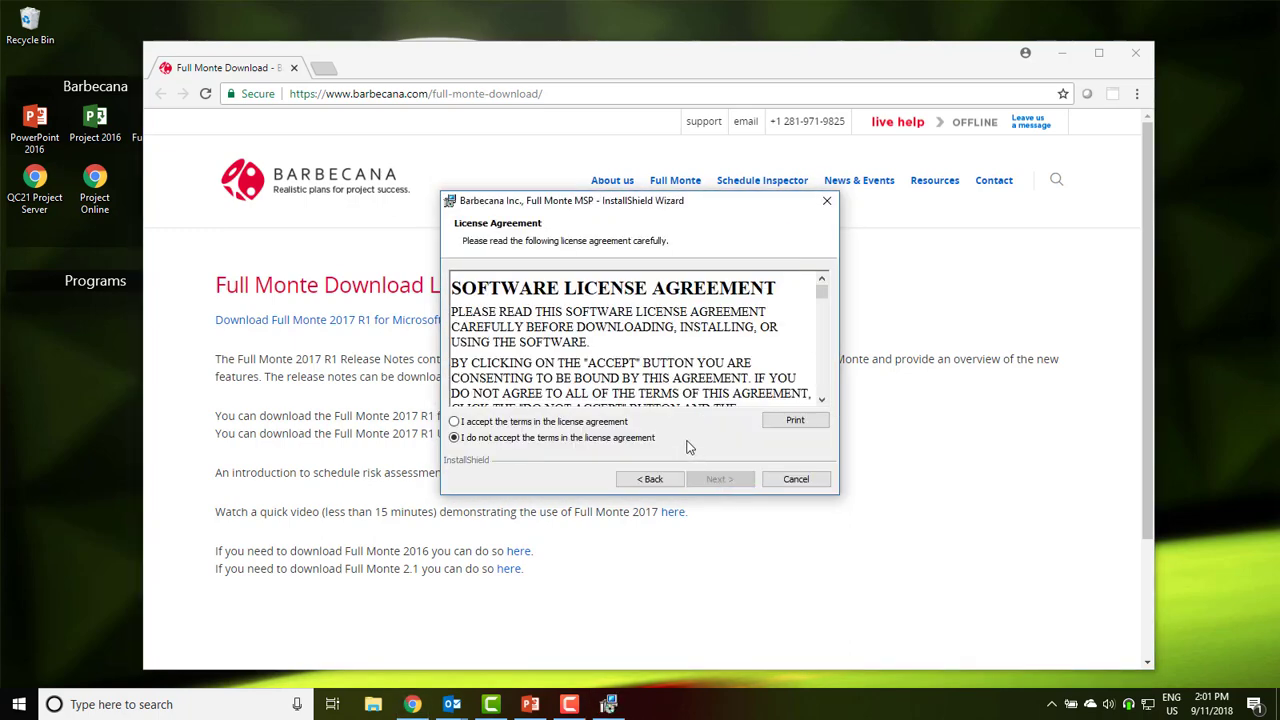
left_click(607, 423)
left_click(714, 482)
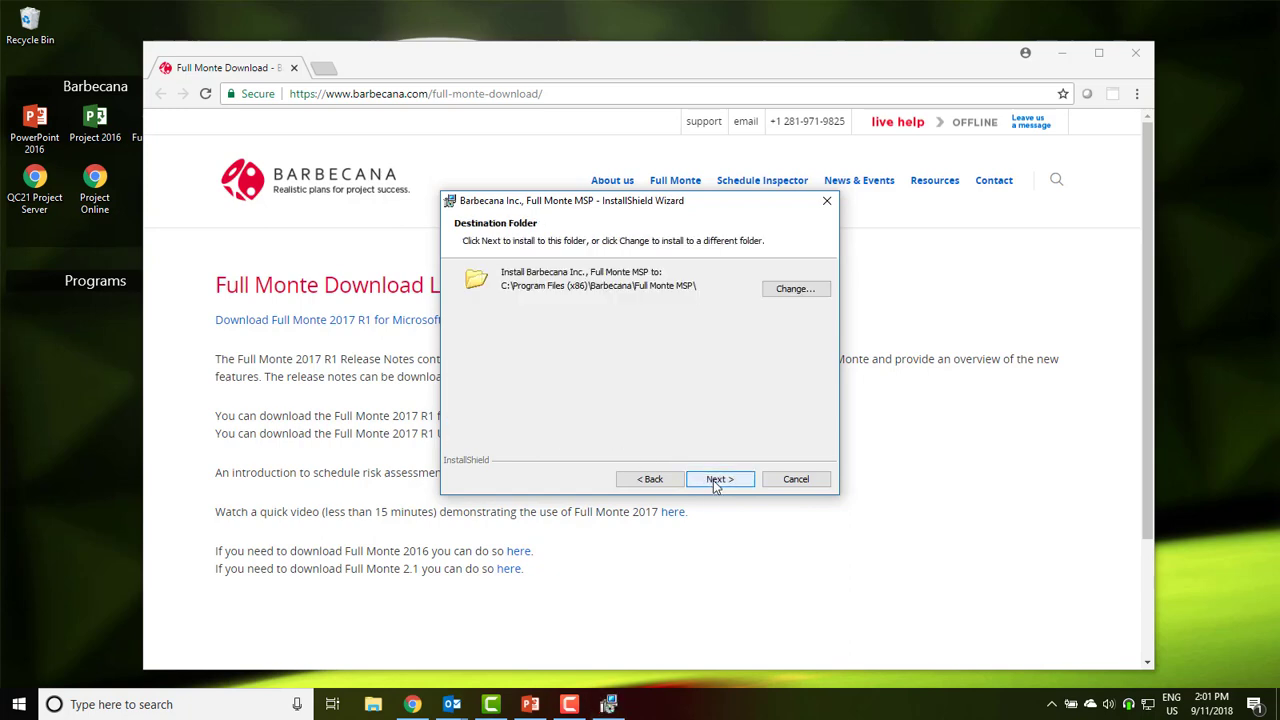
left_click(714, 482)
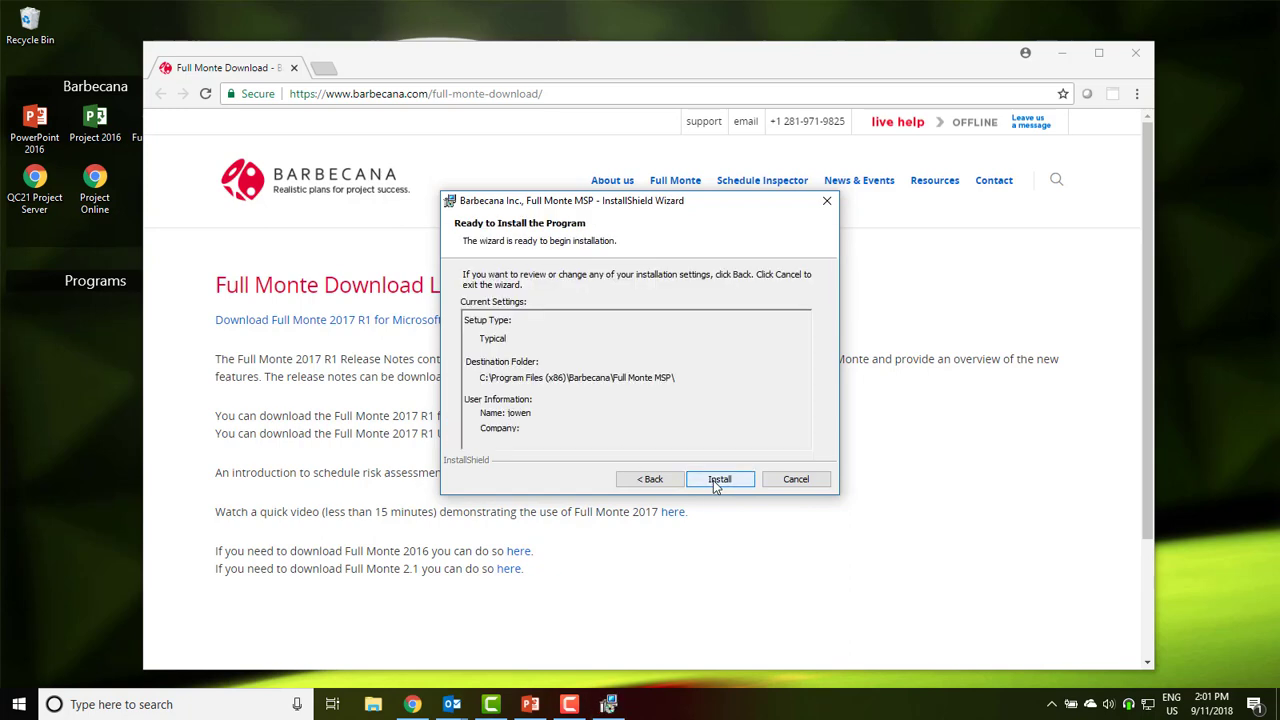
left_click(713, 480)
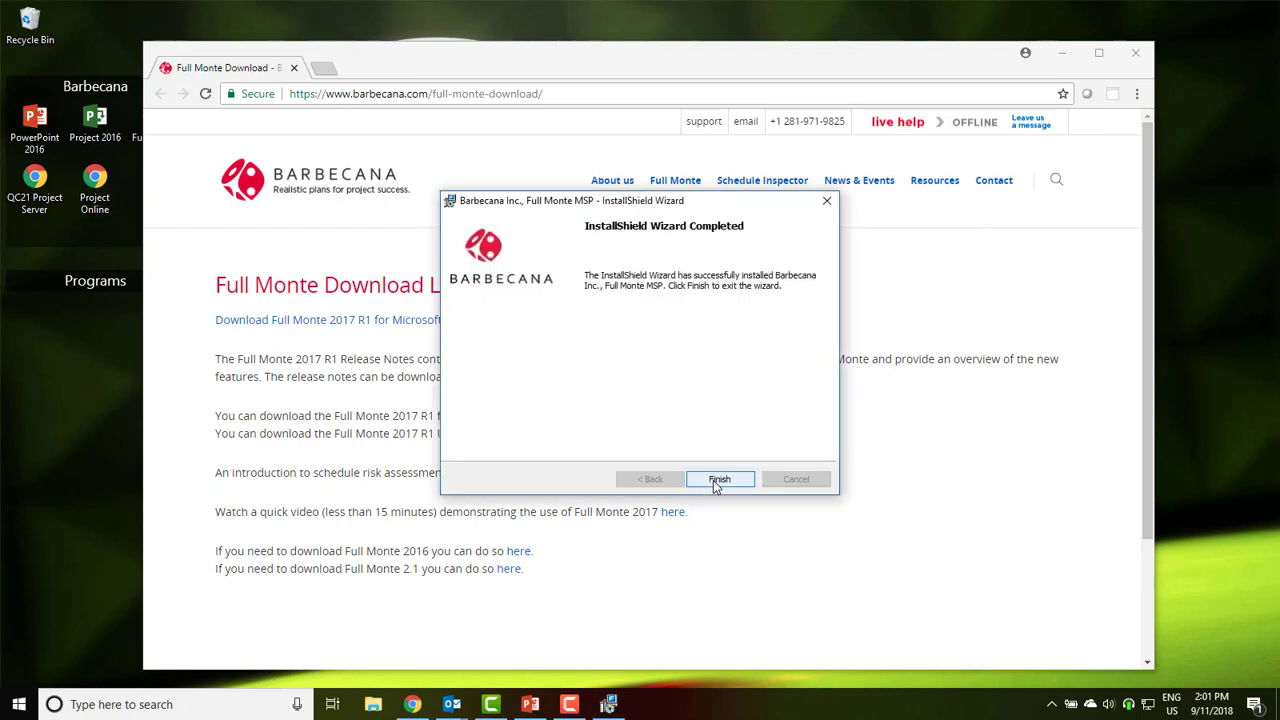
left_click(719, 479)
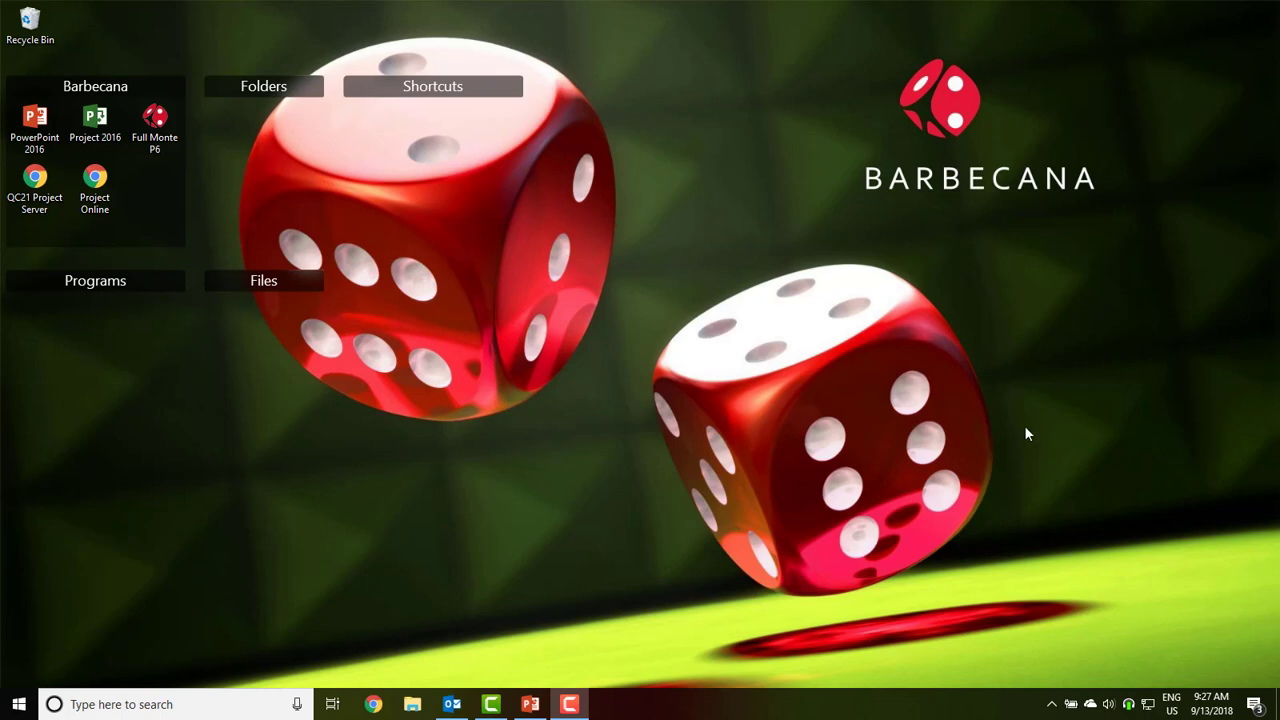
Launch Project 2016 from its desktop shortcut
double_click(106, 124)
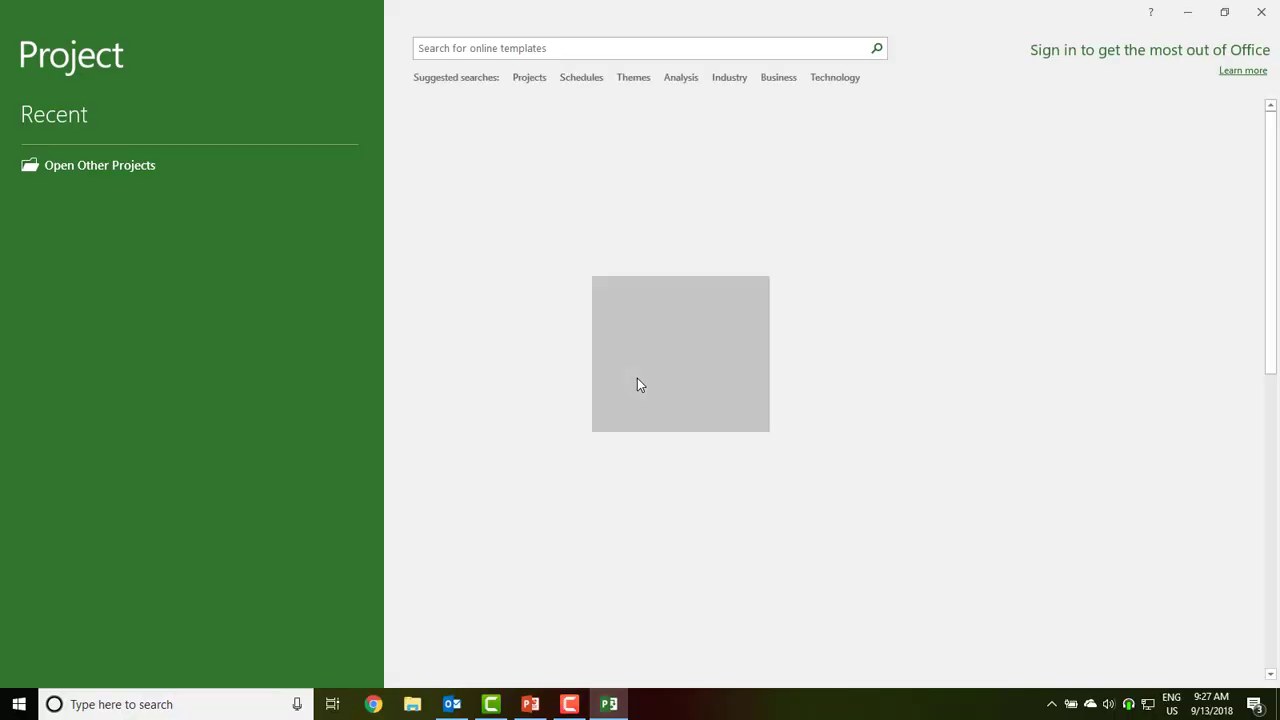
Create a blank project and check About Full Monte shows version 3.2.18155.1, unlicensed
left_click(492, 148)
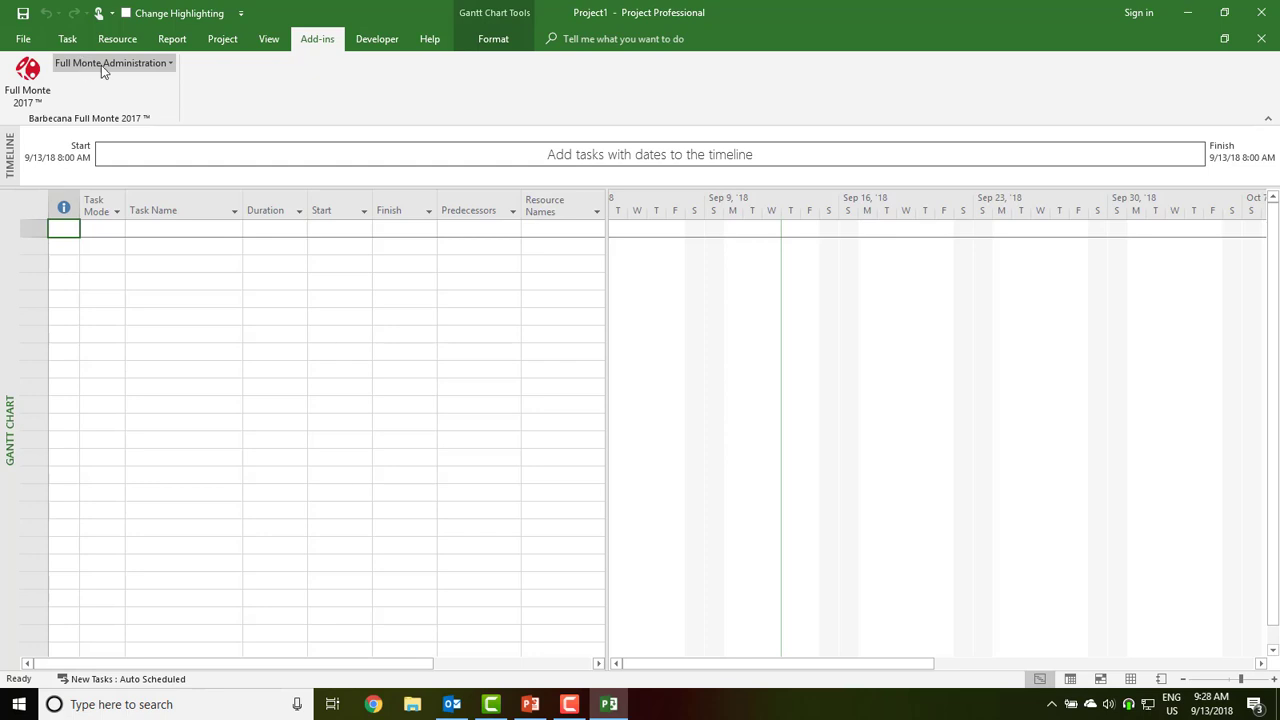
left_click(101, 65)
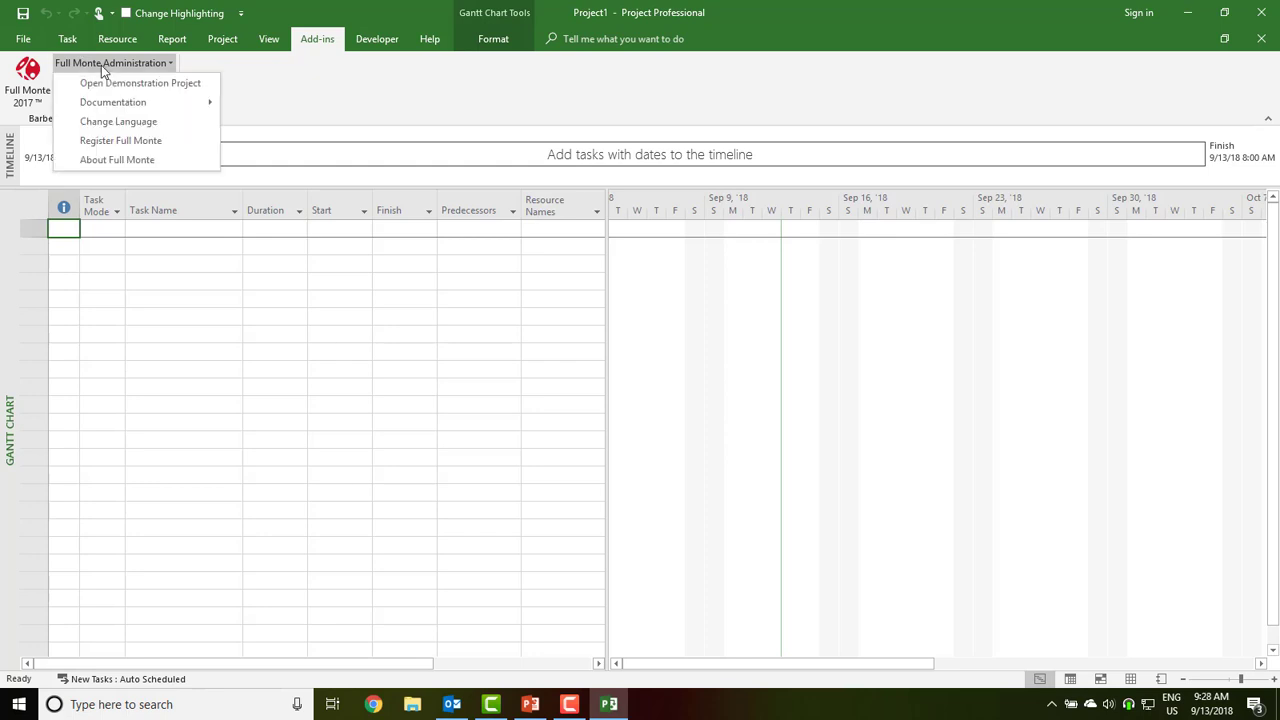
left_click(124, 162)
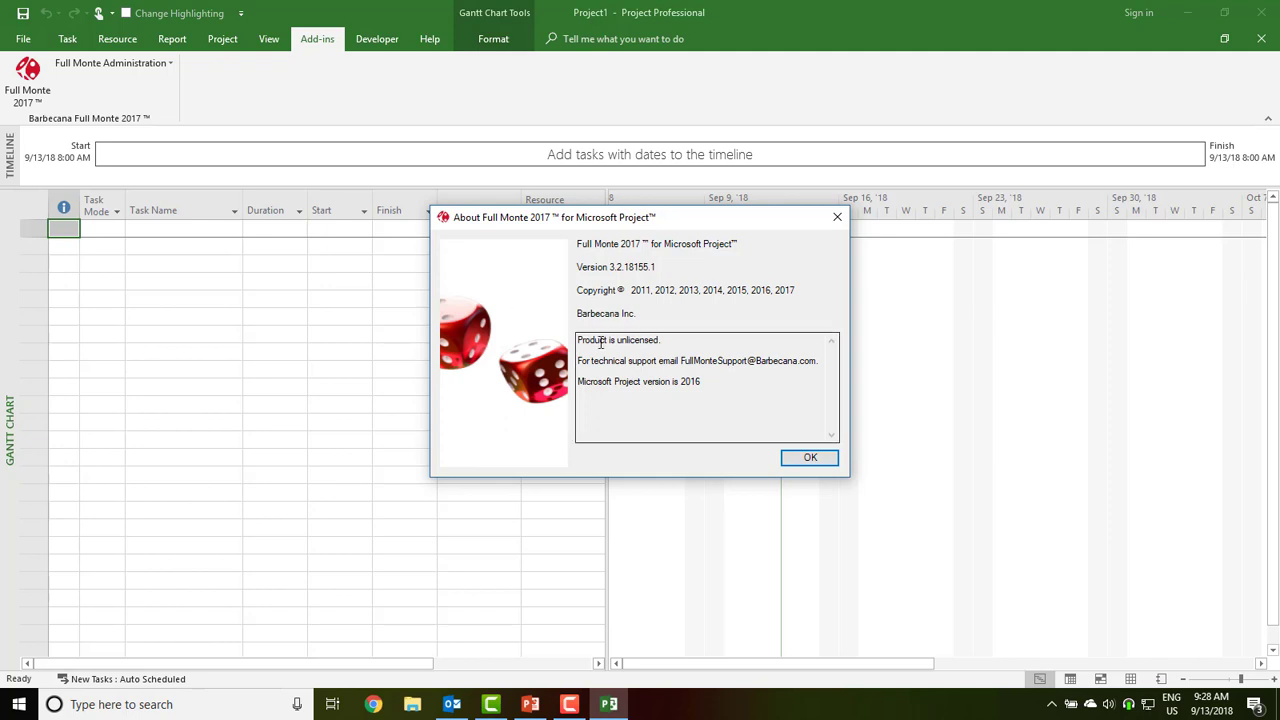
left_click(810, 458)
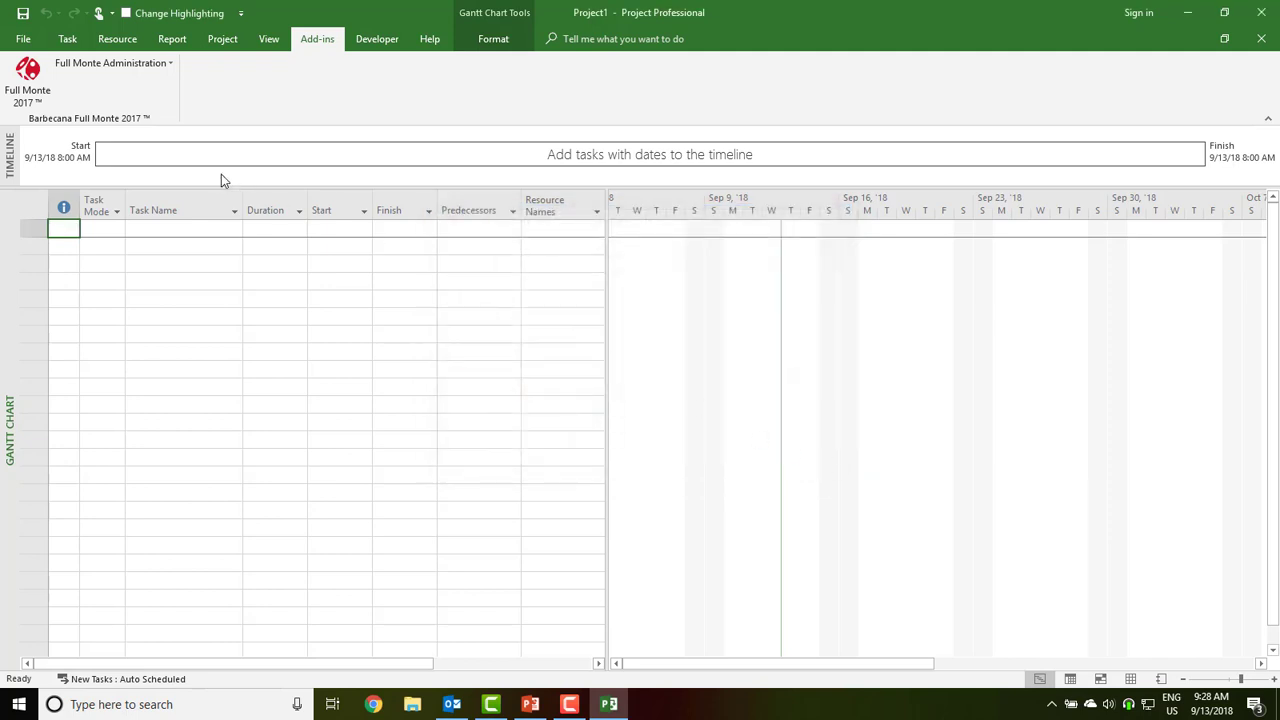
Open a freshly reset copy of Full Monte Demonstration.mpp from Full Monte Administration
left_click(137, 65)
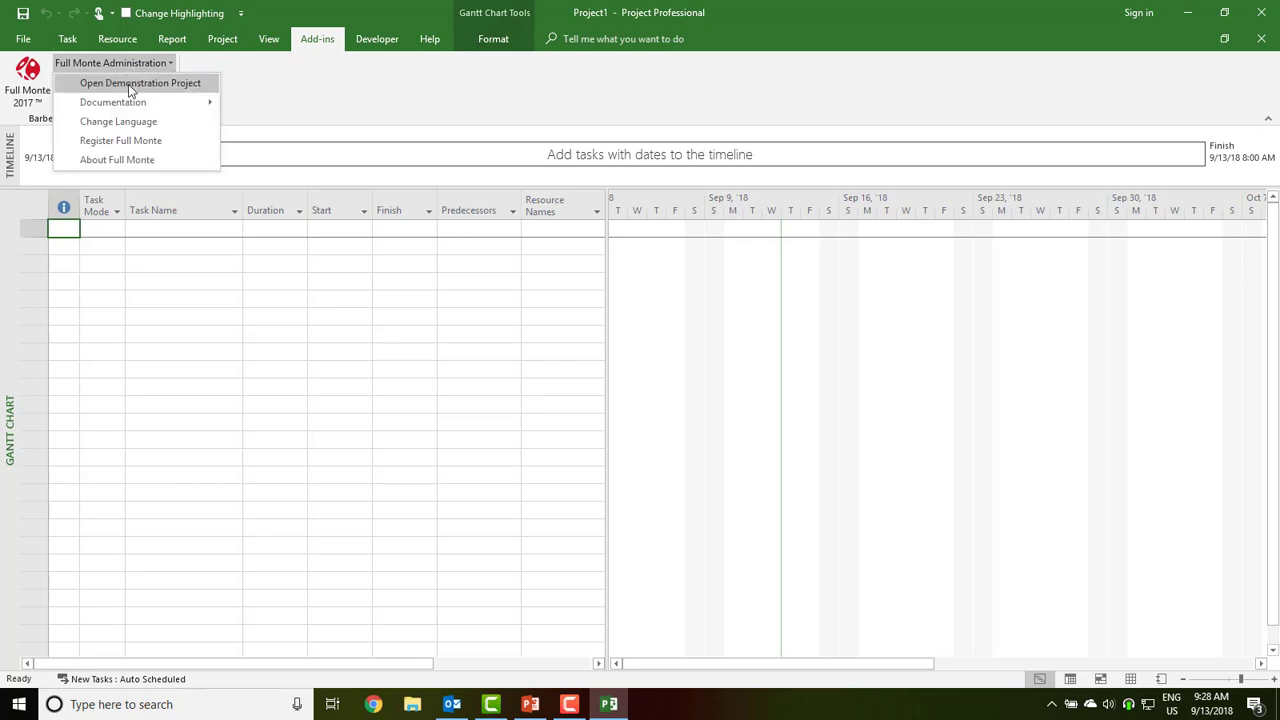
left_click(133, 86)
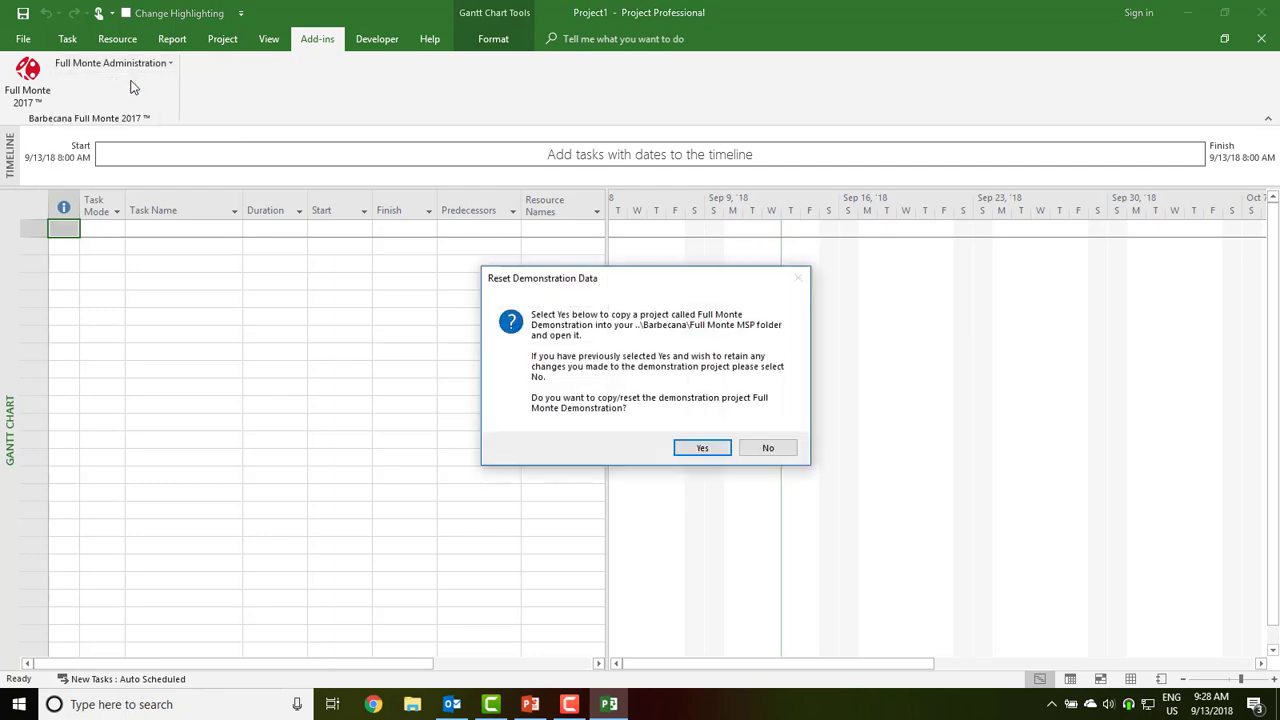
left_click(713, 450)
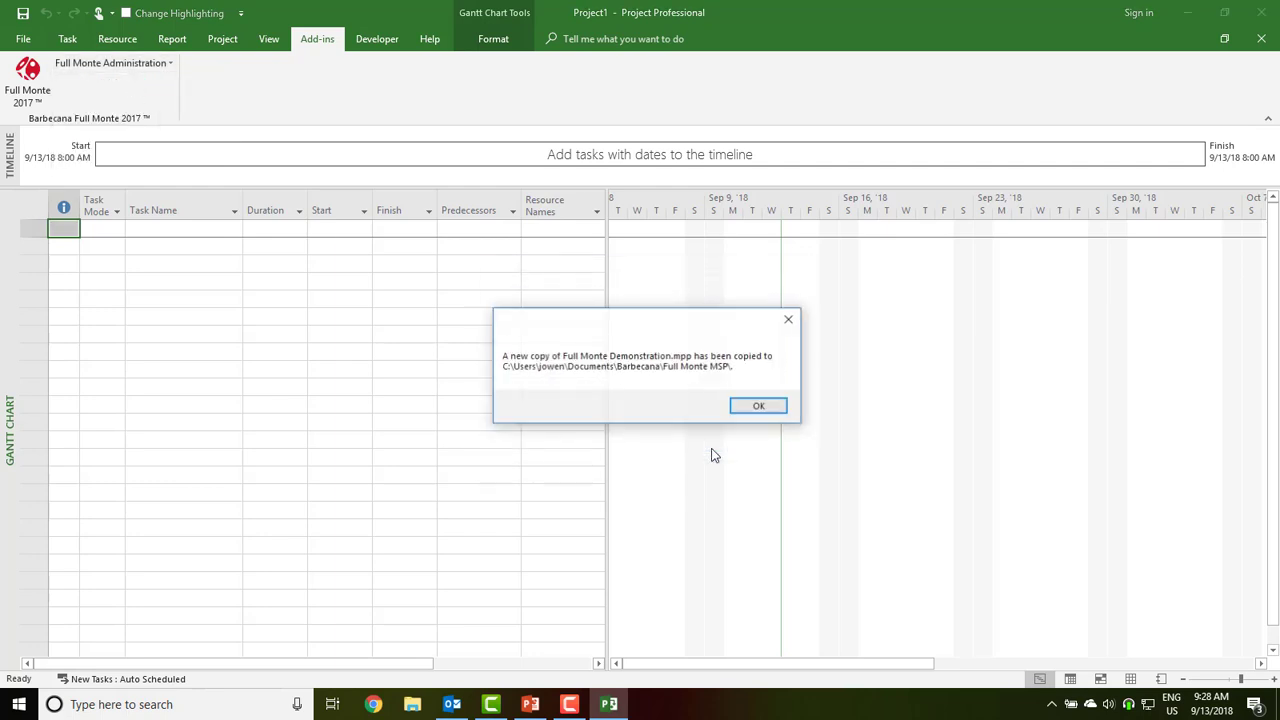
left_click(758, 408)
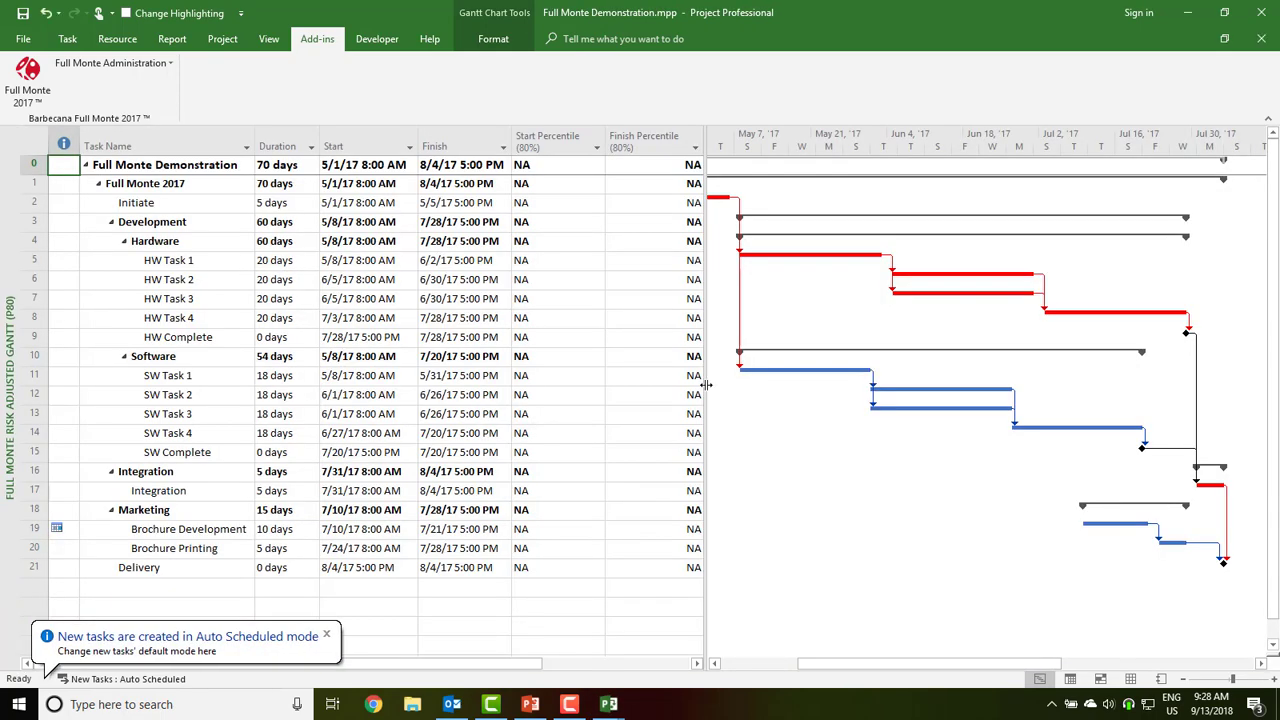
Launch Full Monte on the demo schedule and review its trial licence in Help > About
left_click(31, 78)
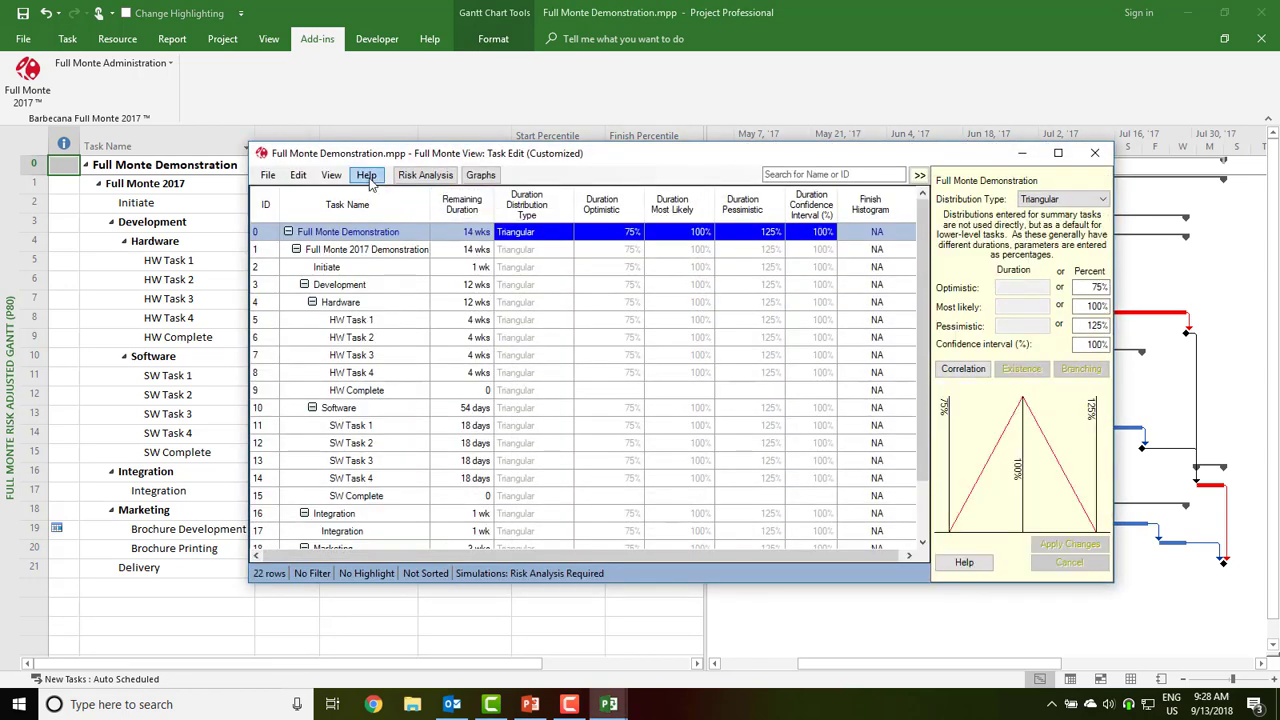
left_click(367, 176)
left_click(396, 230)
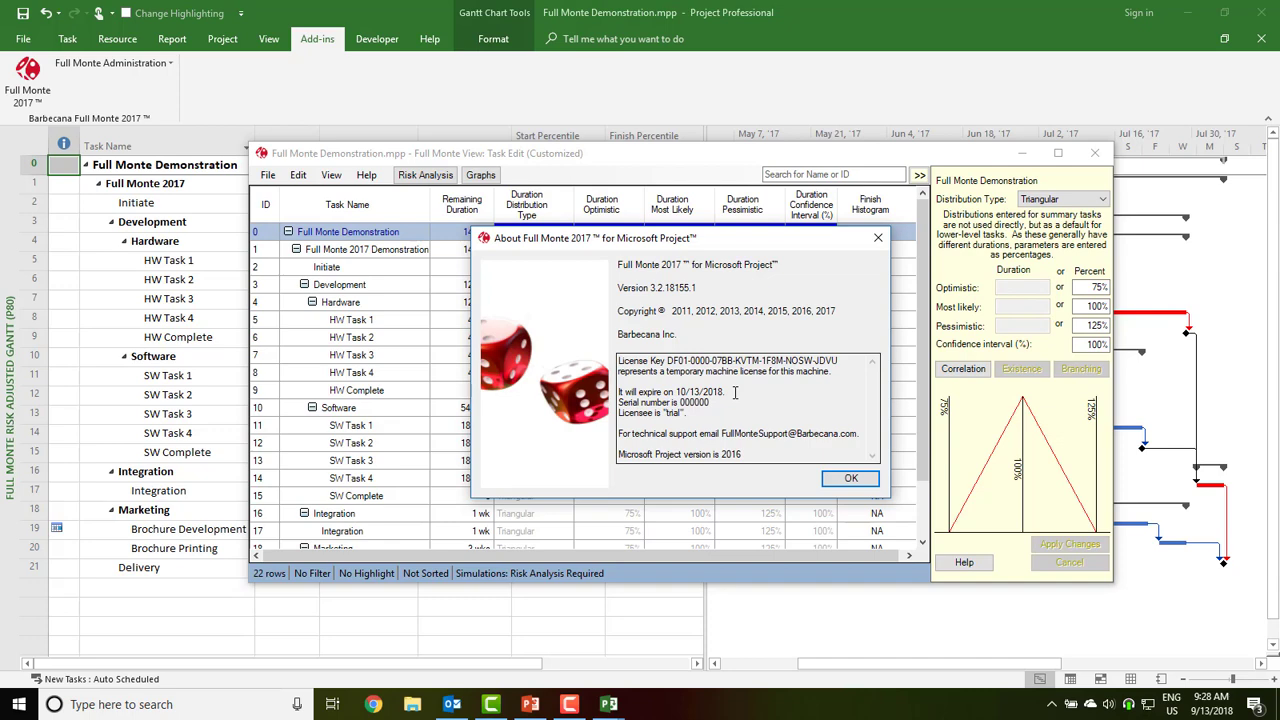
left_click(842, 482)
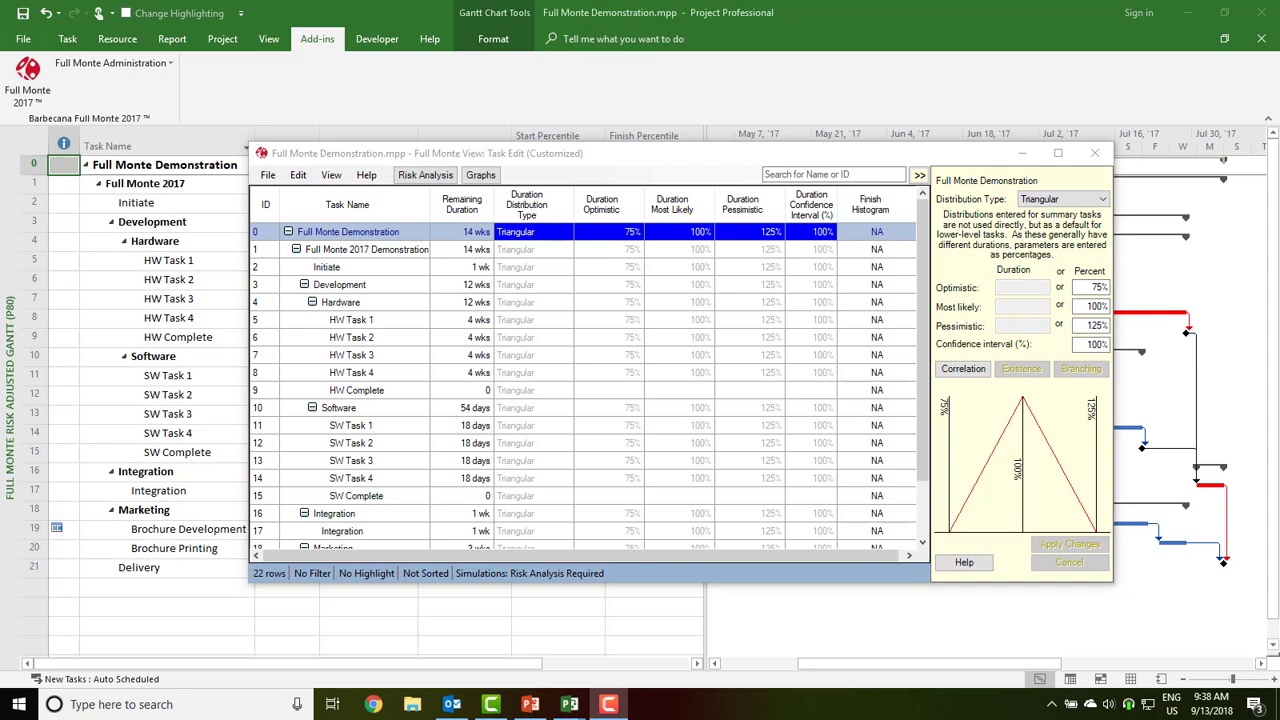
Run a 10000-simulation risk analysis with default settings and show the finish-date histogram
left_click(425, 175)
left_click(712, 416)
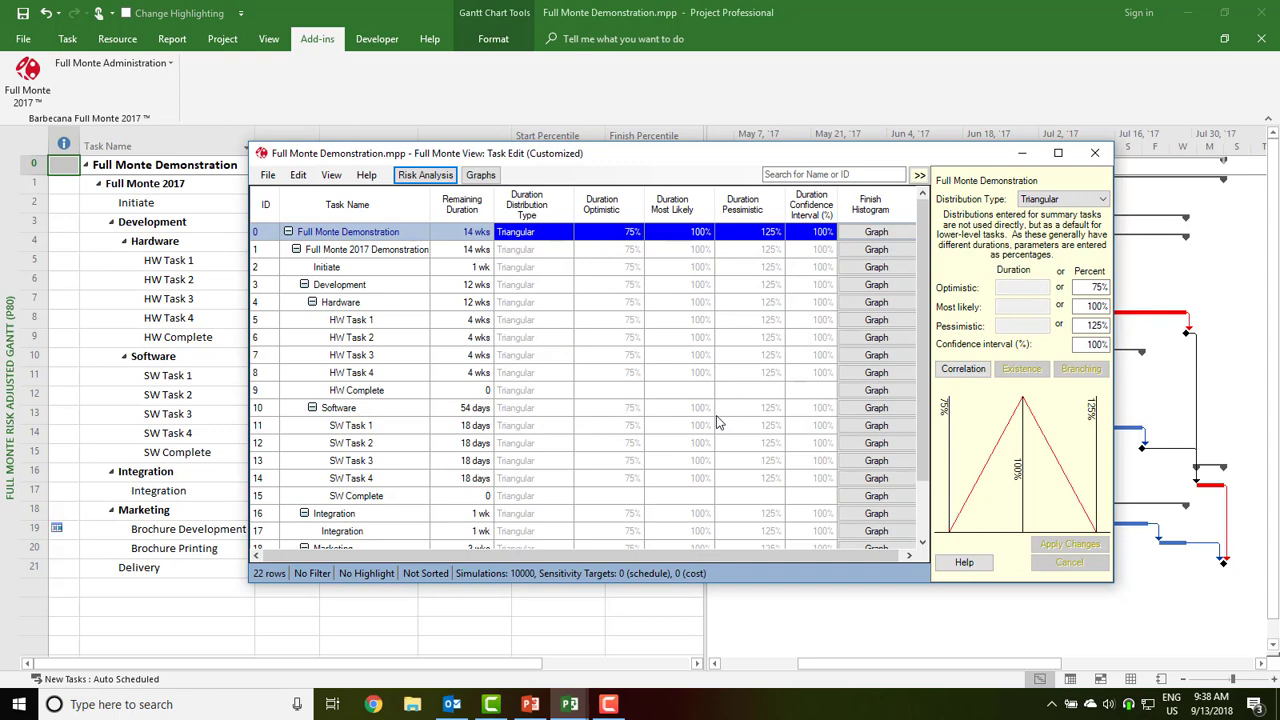
left_click(848, 235)
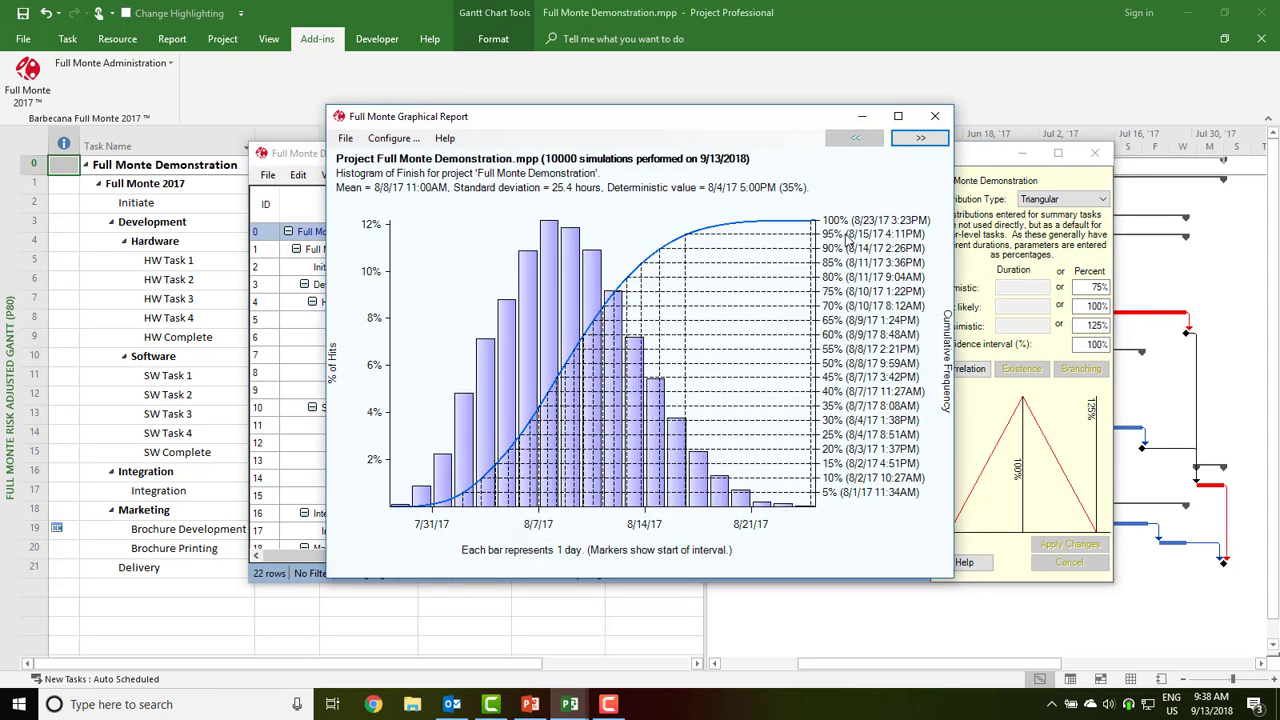
mouse_move(632, 390)
Close the histogram and switch Full Monte to the Tornado (Schedule with Index) sensitivity view
left_click(936, 118)
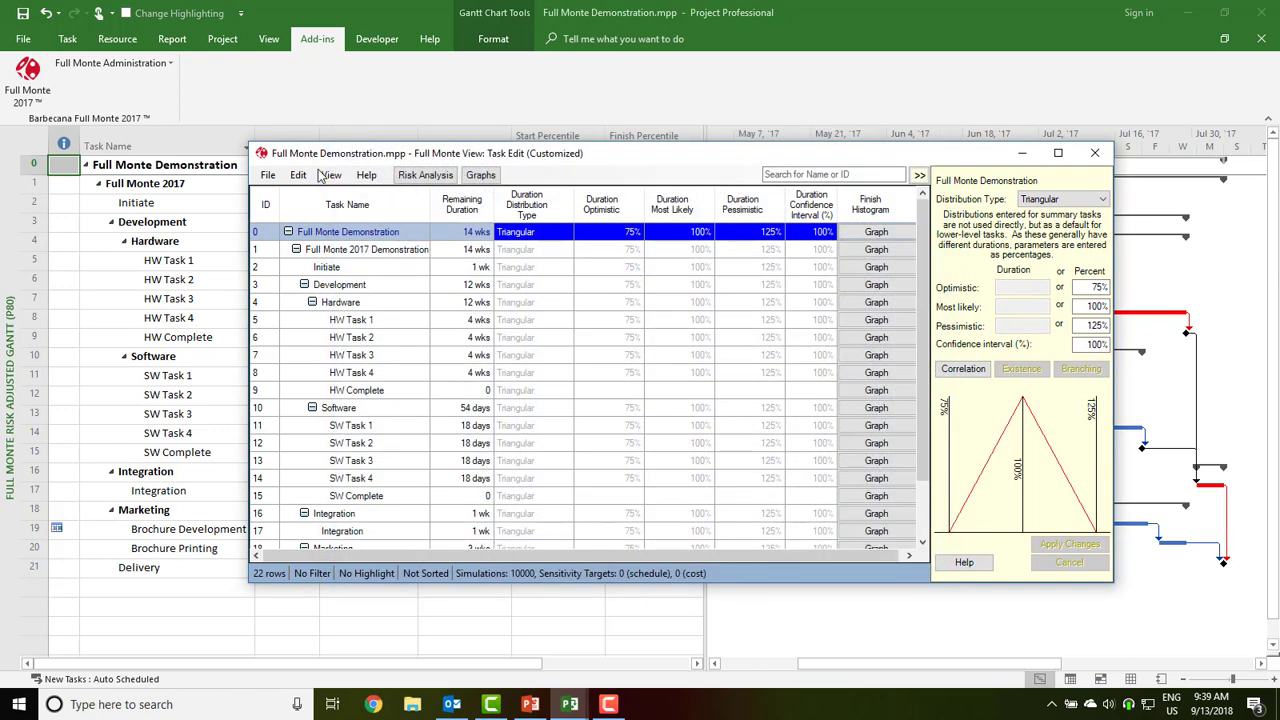
left_click(328, 176)
mouse_move(420, 193)
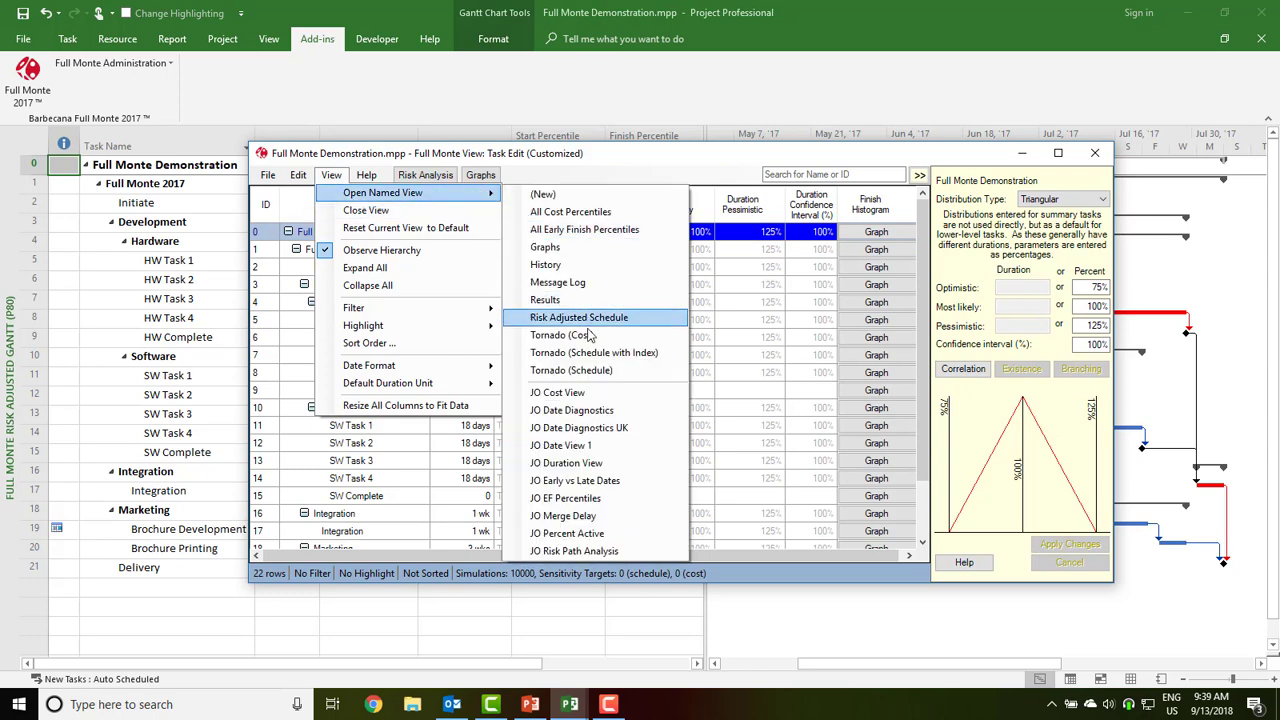
left_click(584, 356)
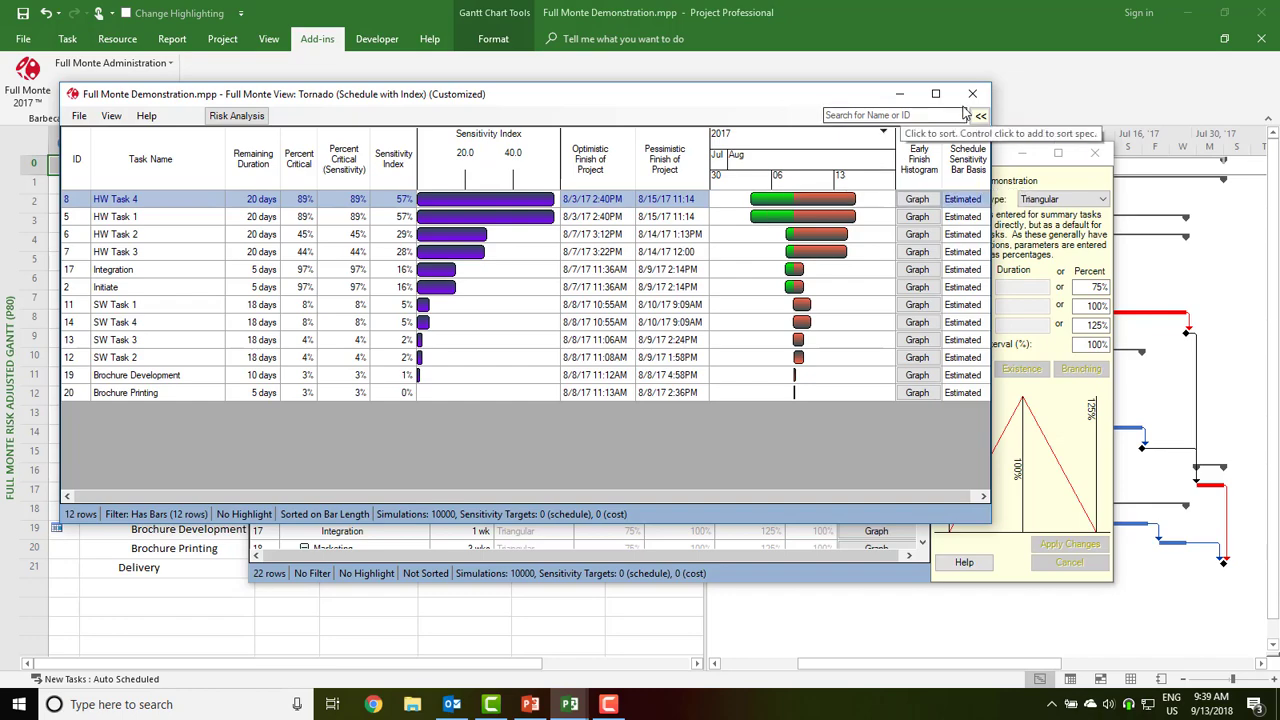
Close the Tornado and Task Edit windows and save the simulation results into the project
left_click(972, 93)
left_click(1095, 153)
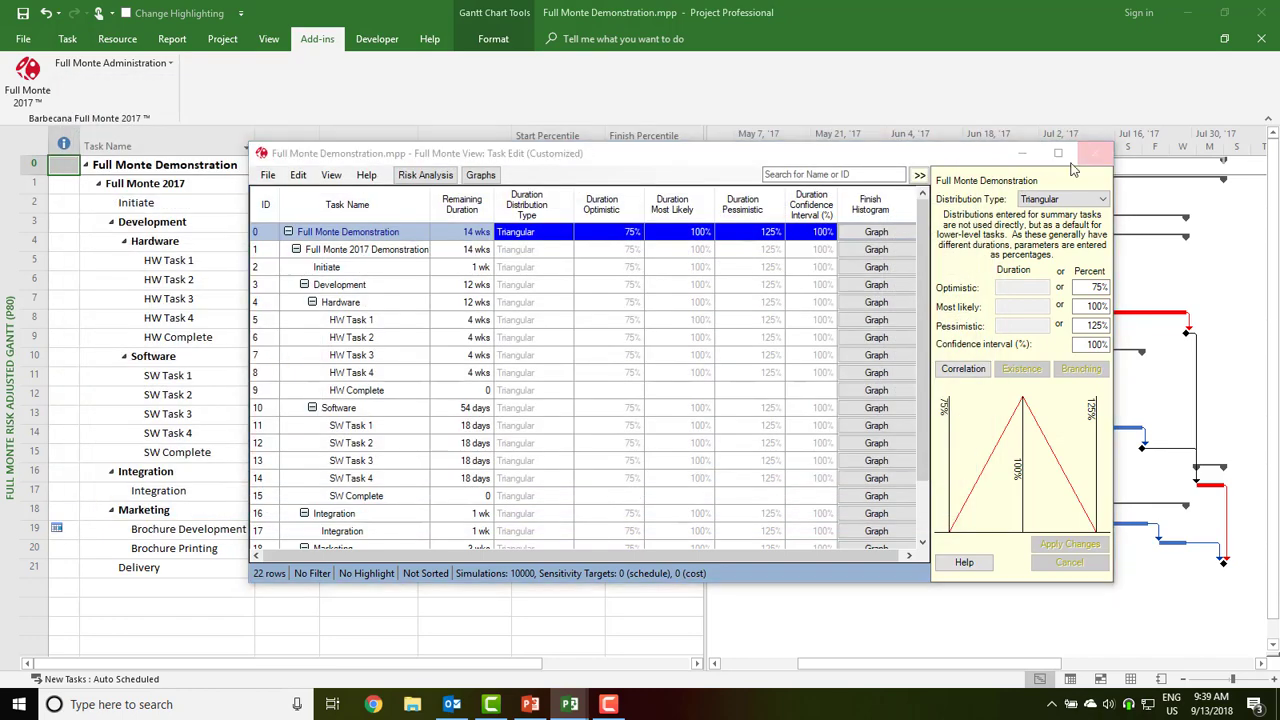
left_click(619, 414)
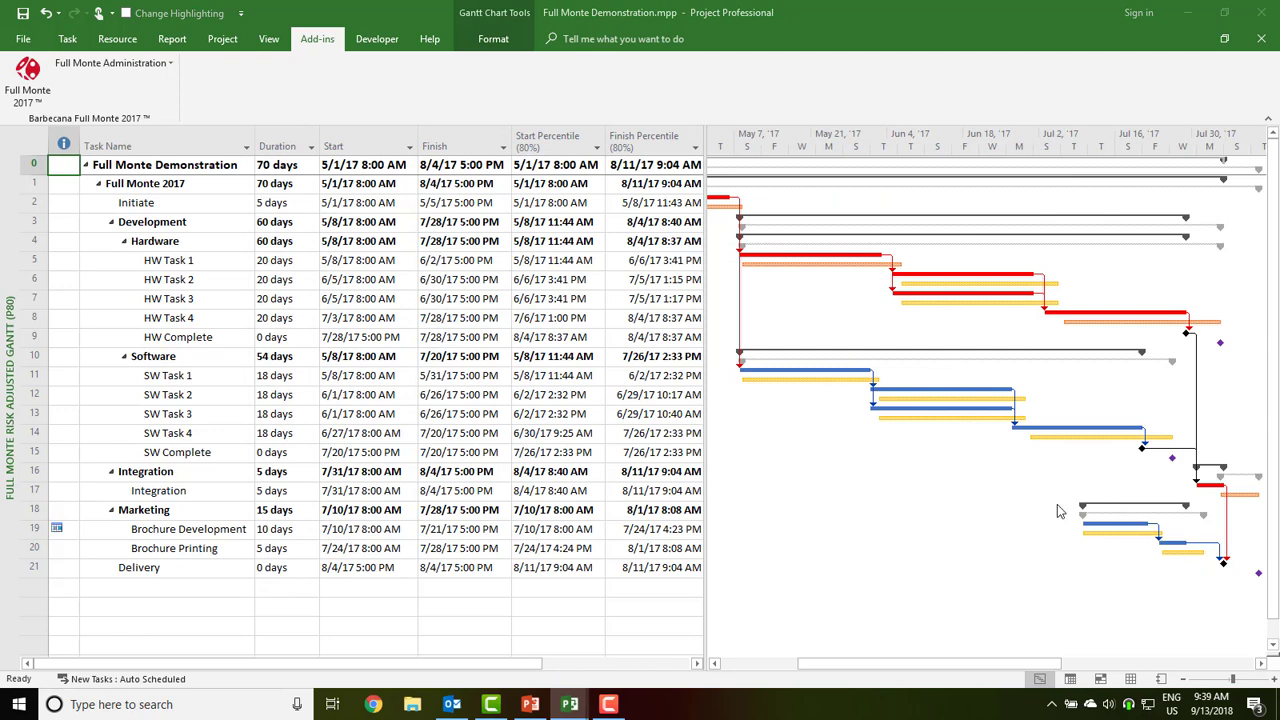
Switch the project to the FM Risk Paths (Expected) view from the Gantt Chart list
left_click(67, 40)
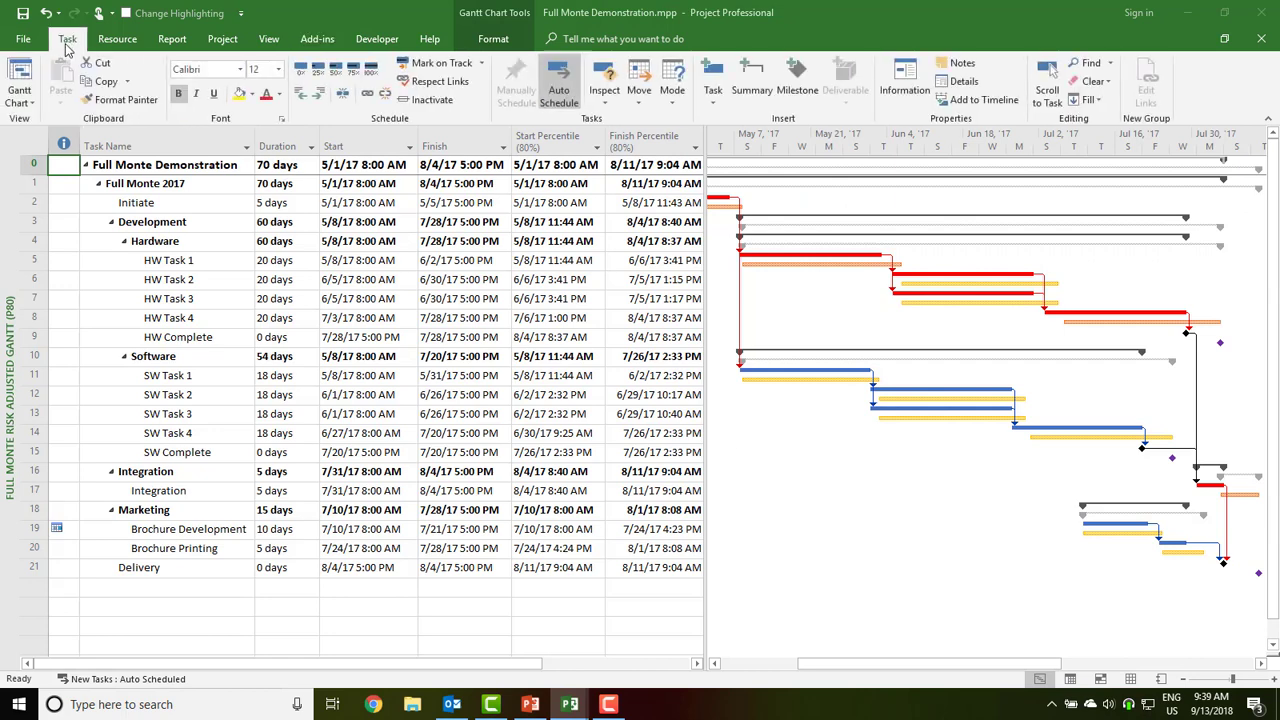
left_click(19, 96)
left_click(77, 275)
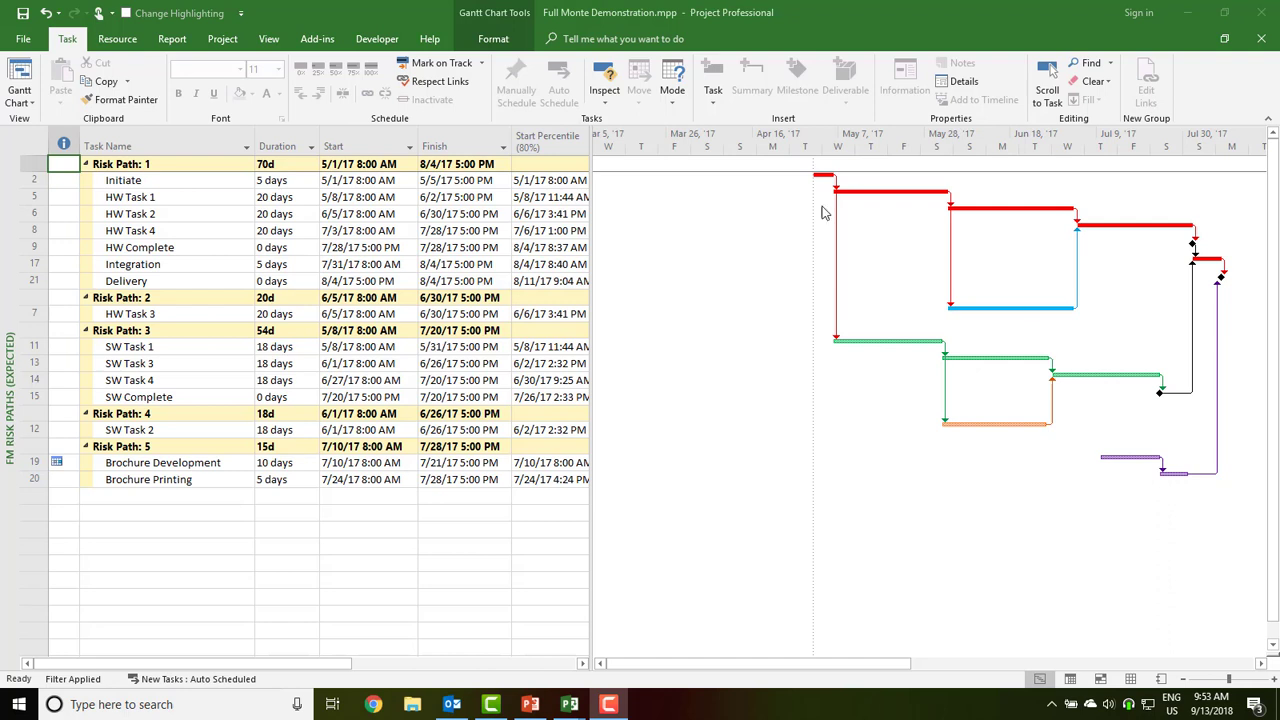
Open Register Full Monte under Full Monte Administration and request a machine licence key
left_click(317, 39)
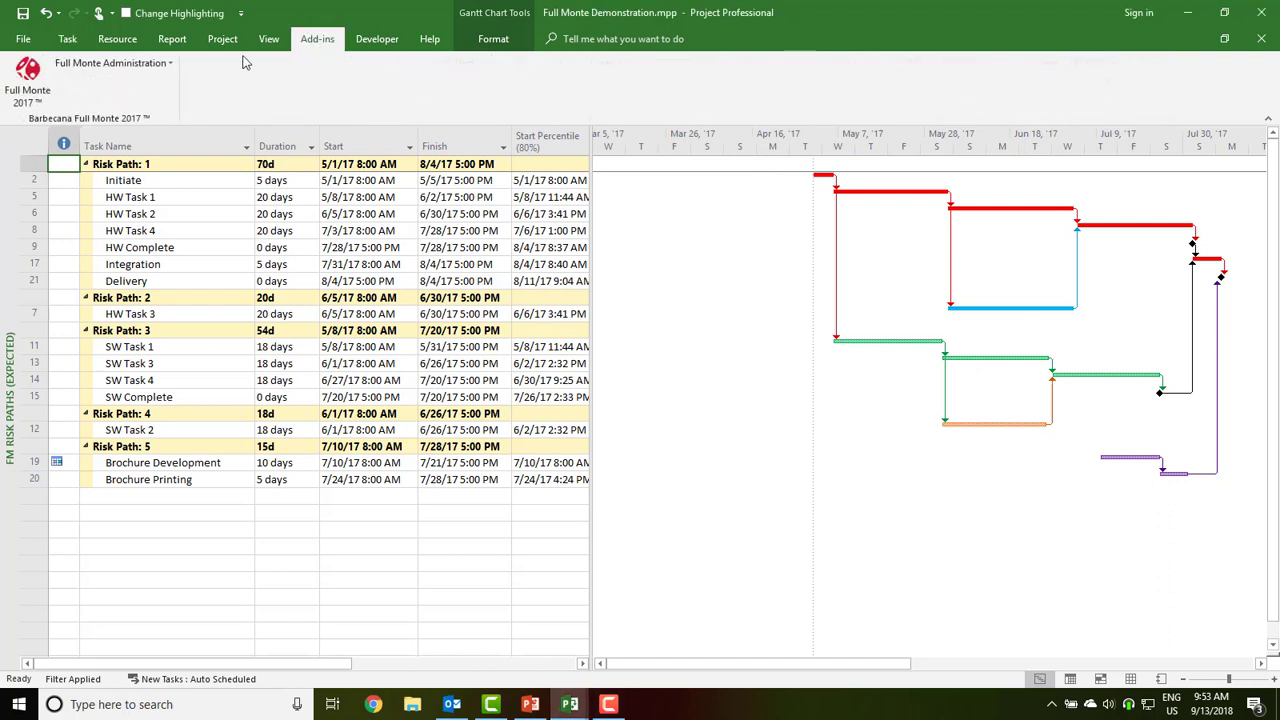
left_click(128, 64)
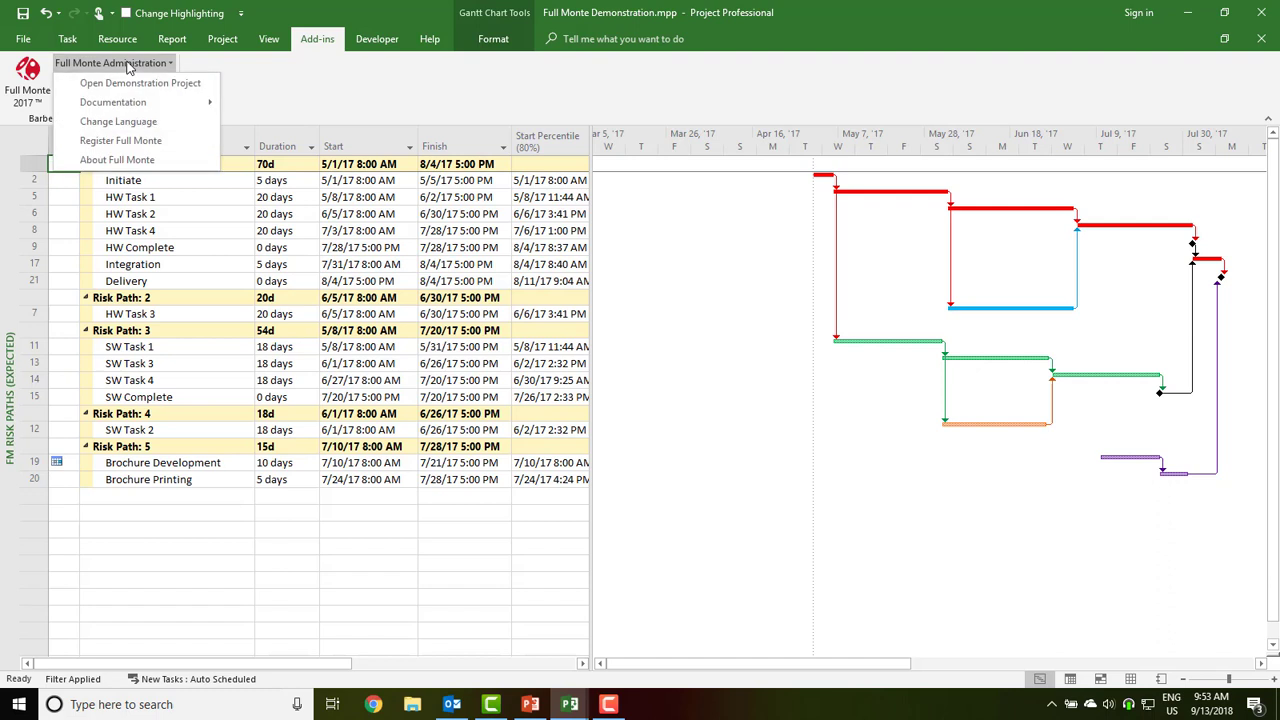
left_click(148, 142)
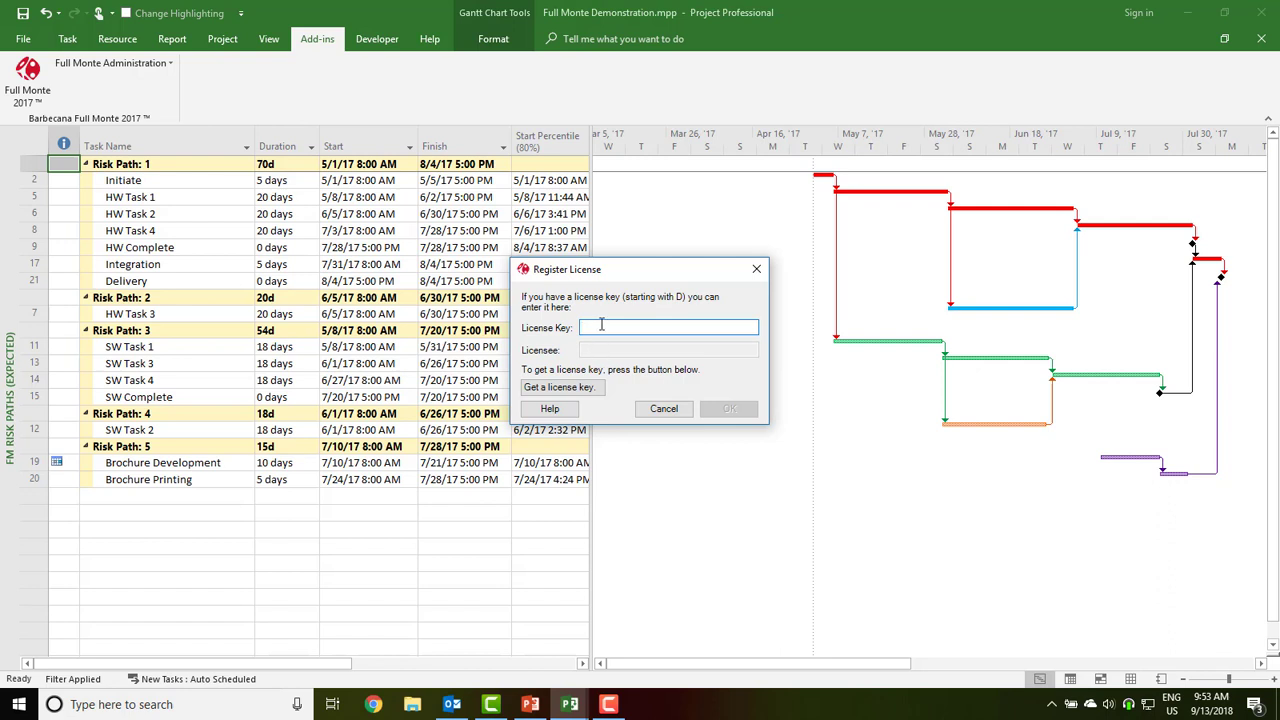
left_click(567, 390)
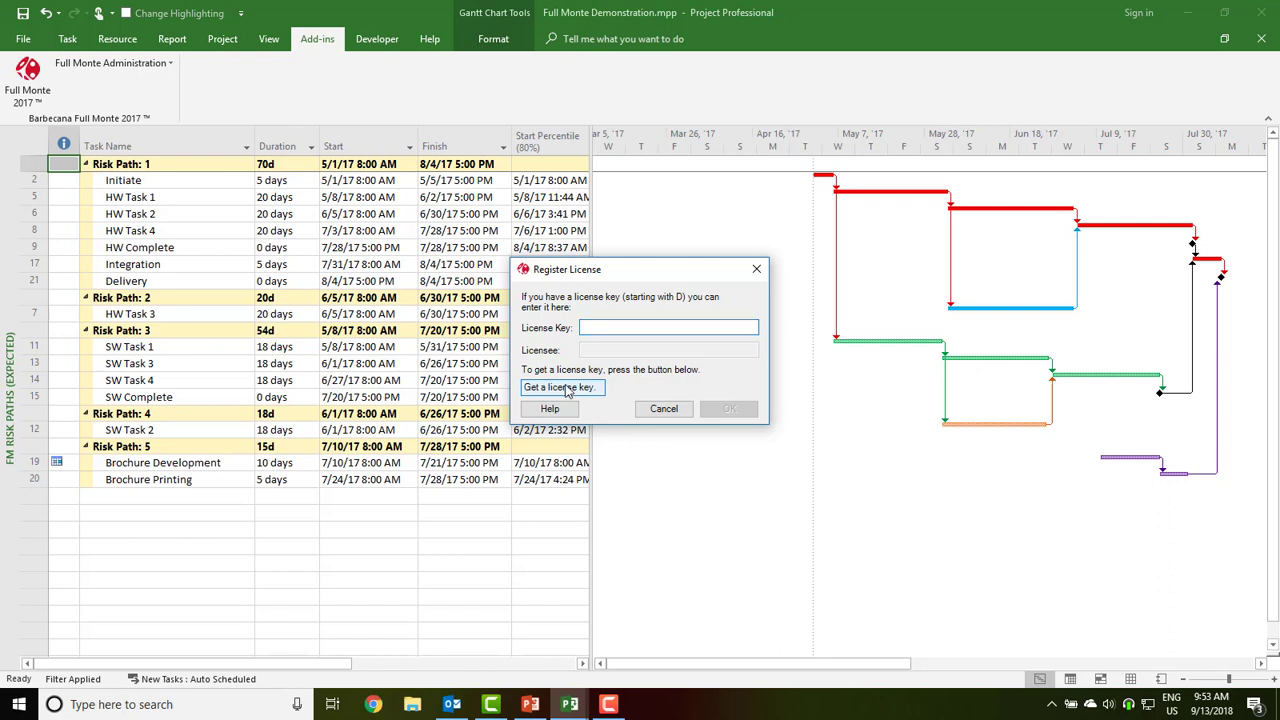
Fill in the requester's name, company Barbecana, e-mail and serial number, then cancel the form
left_click(589, 367)
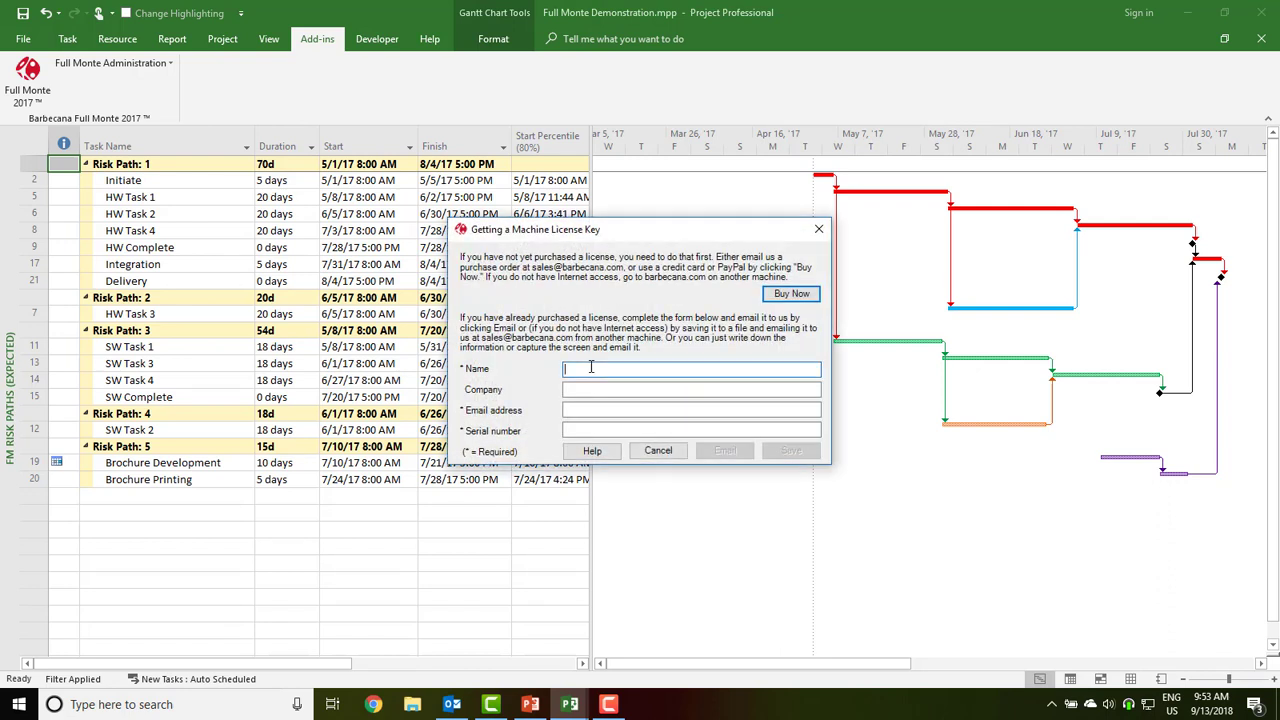
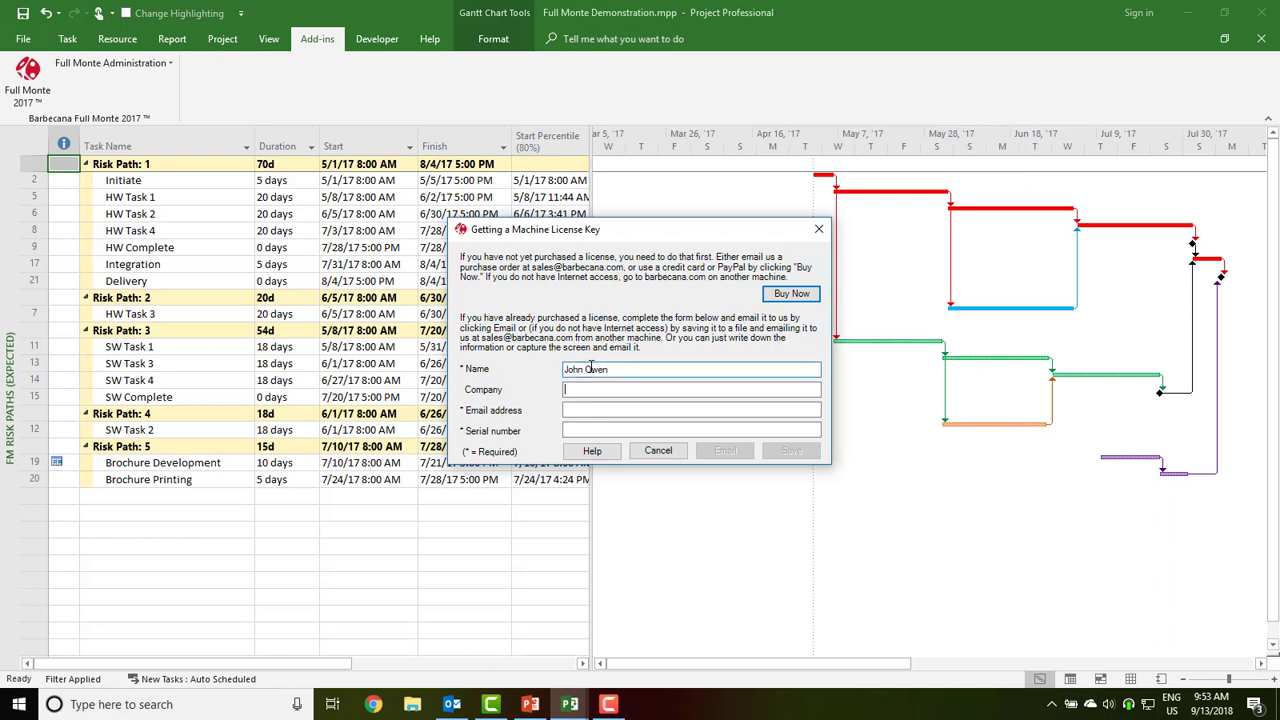
key("Tab")
type("Barbecana")
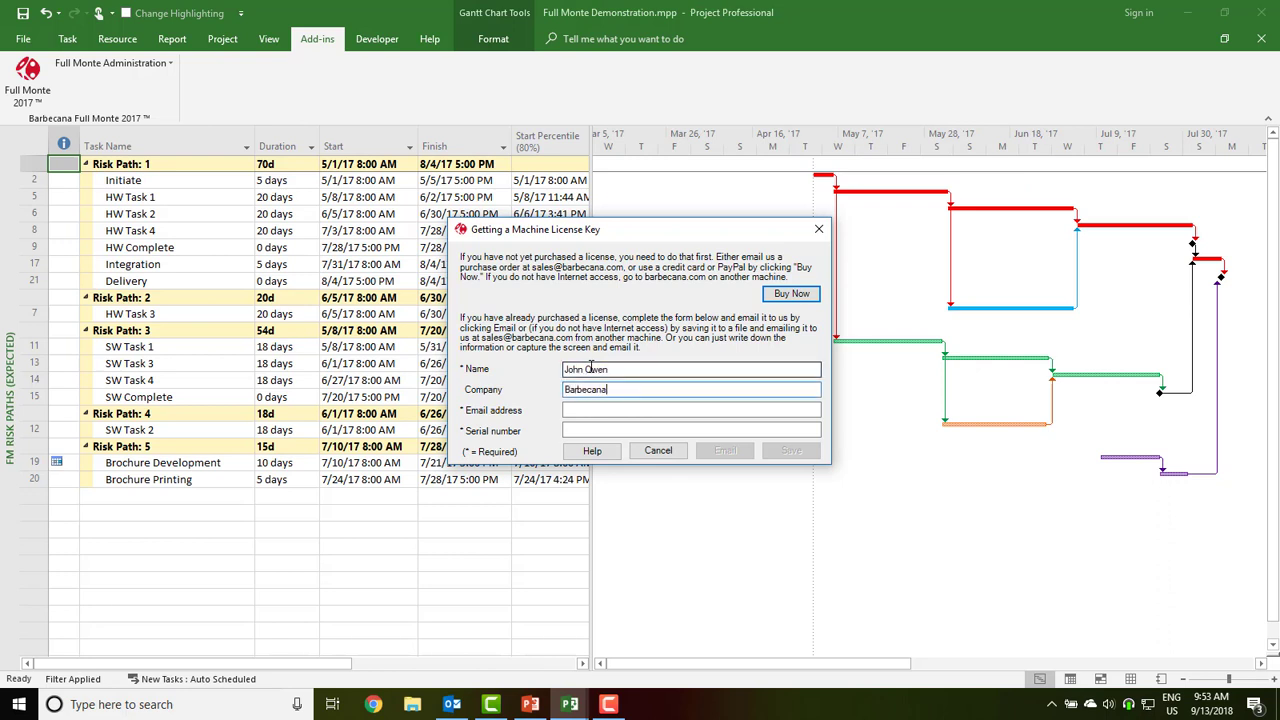
key("Tab")
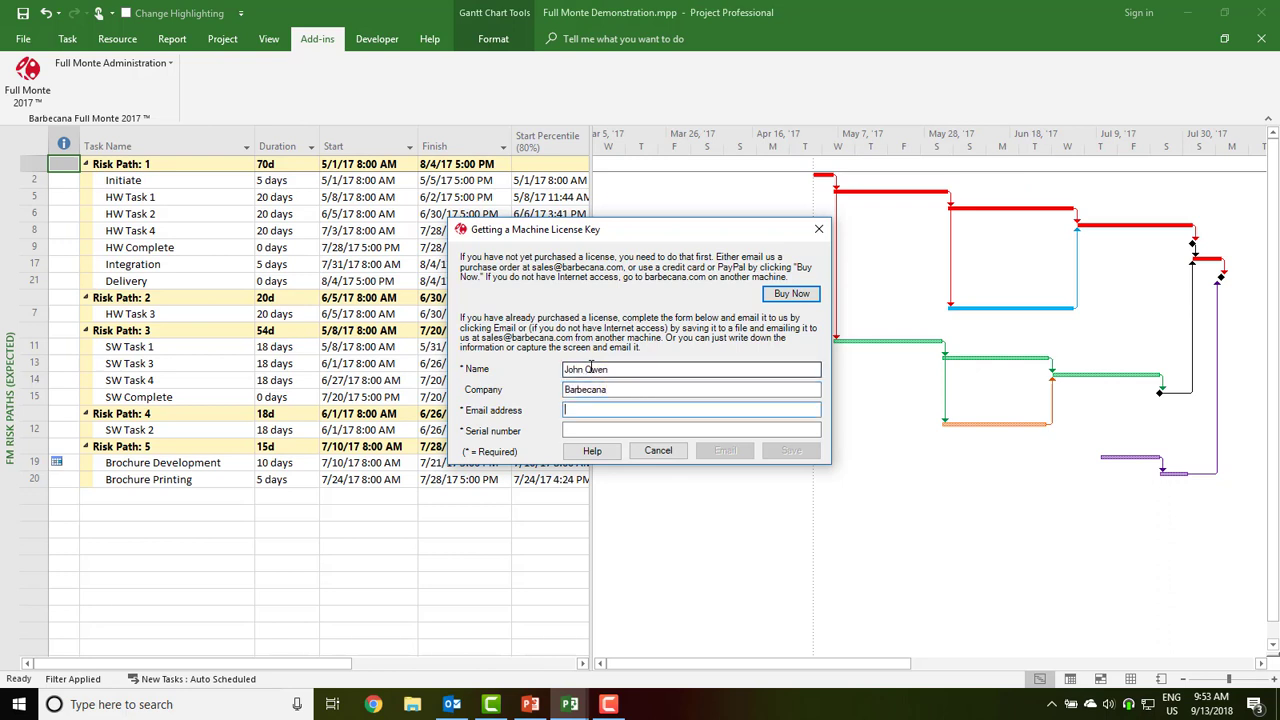
key("Tab")
type("12345")
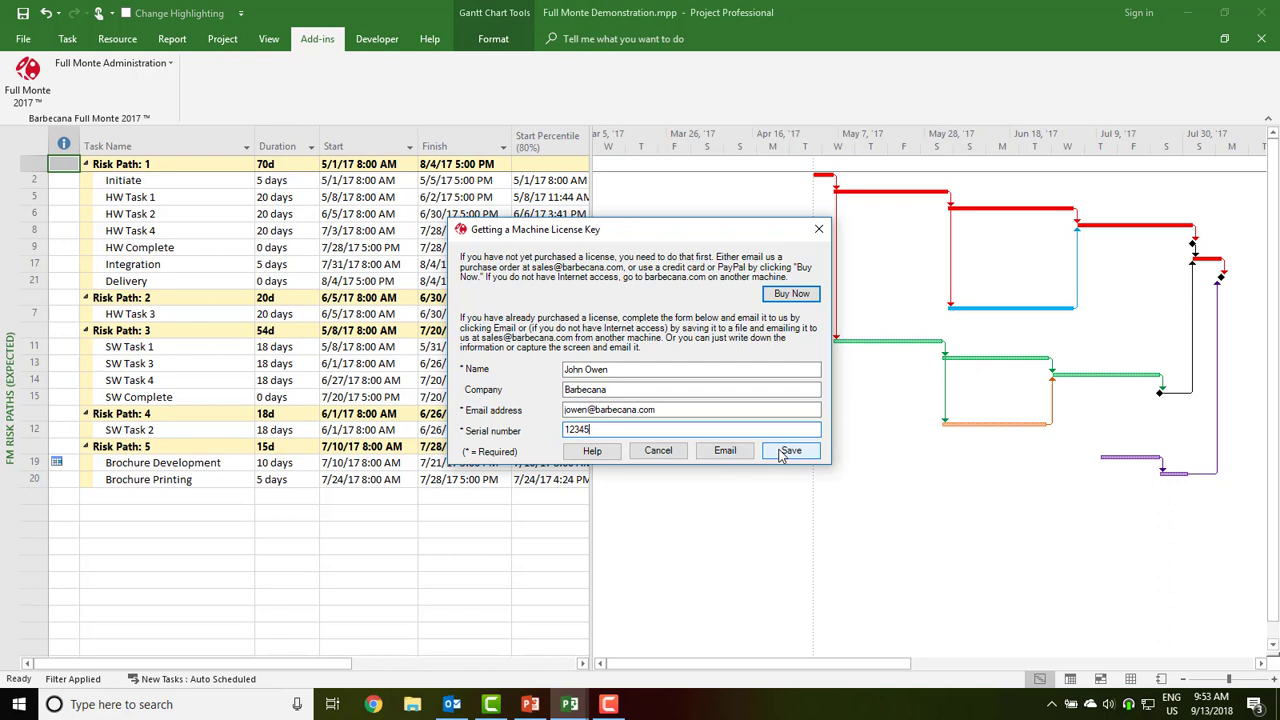
left_click(652, 451)
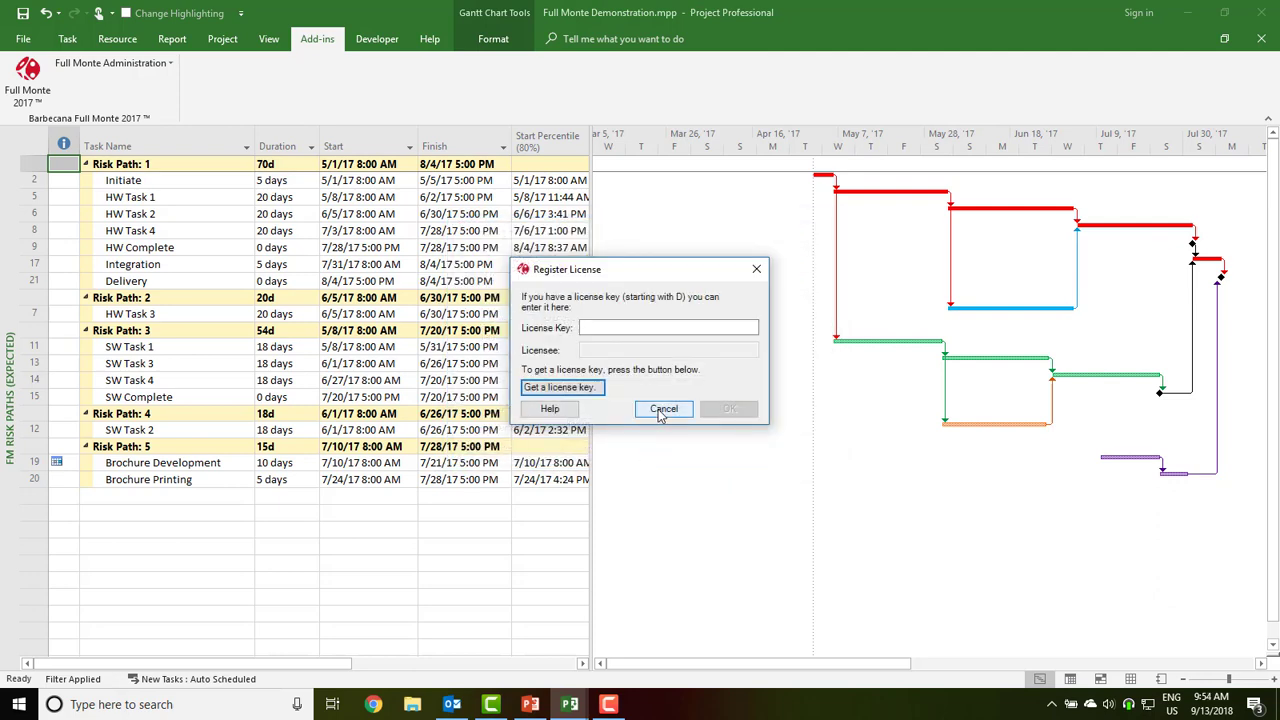
Open the Barbecana licence key reply e-mail in Outlook
left_click(452, 704)
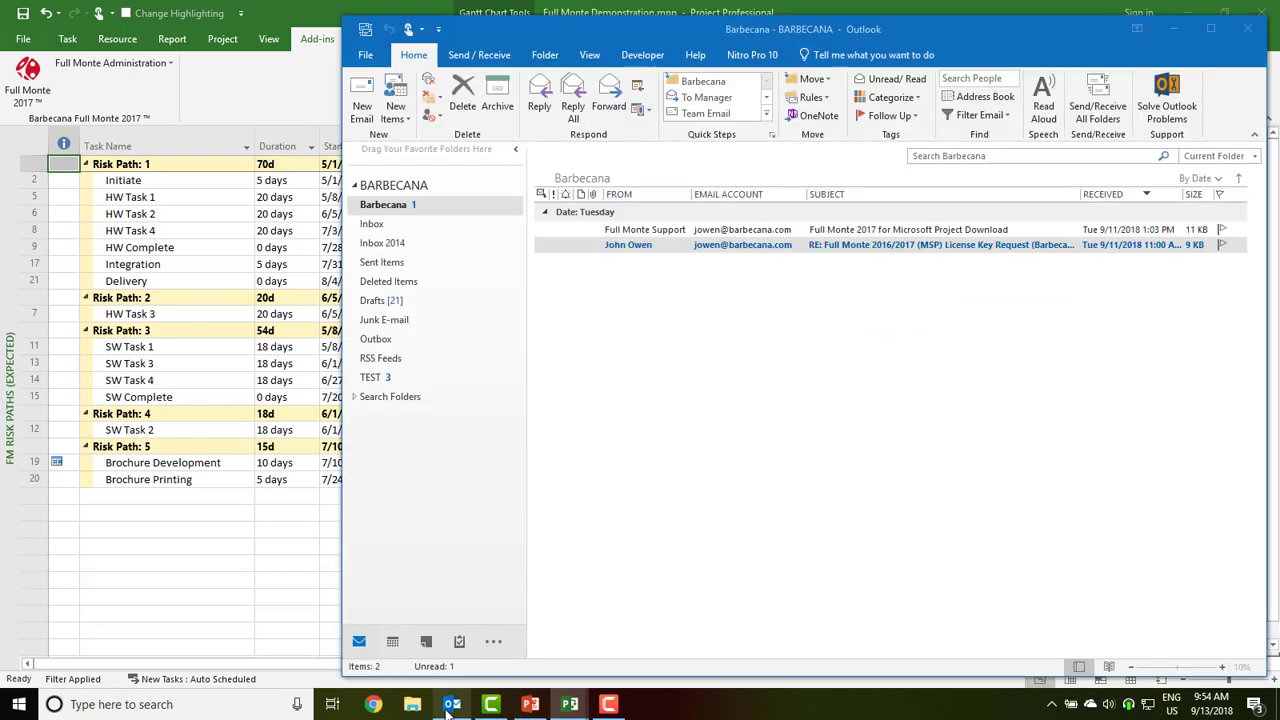
left_click(687, 247)
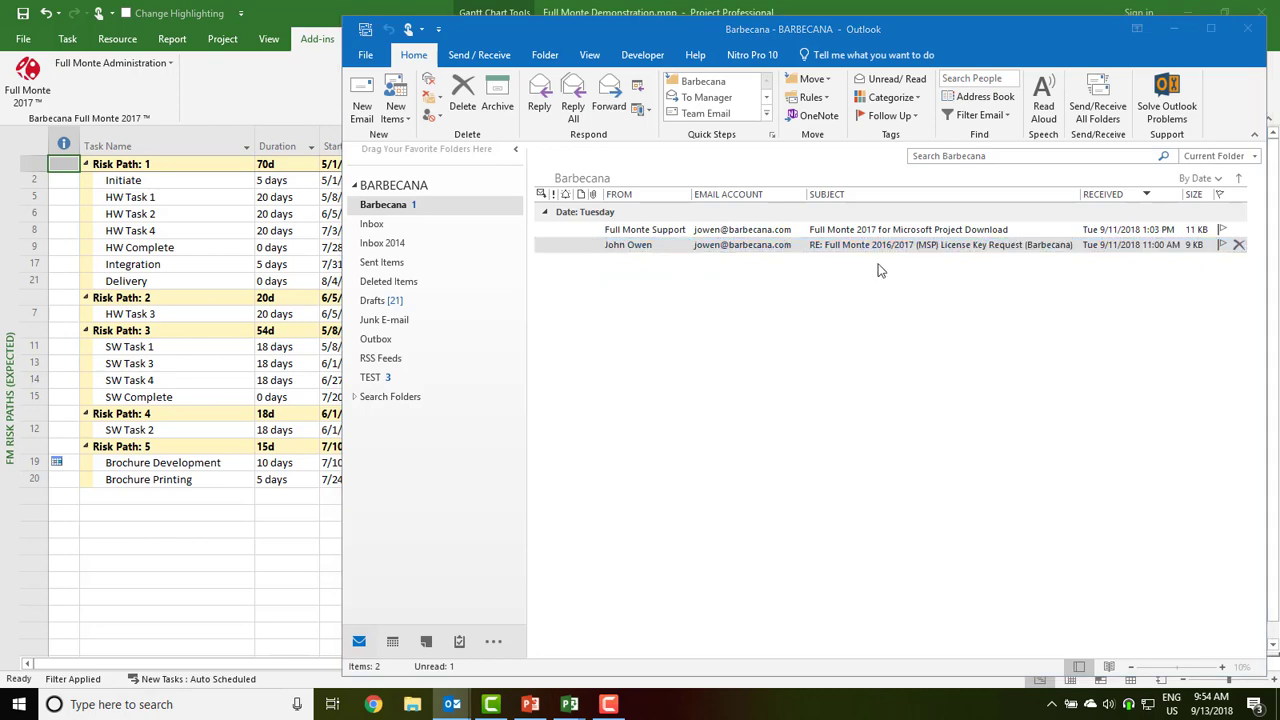
double_click(687, 245)
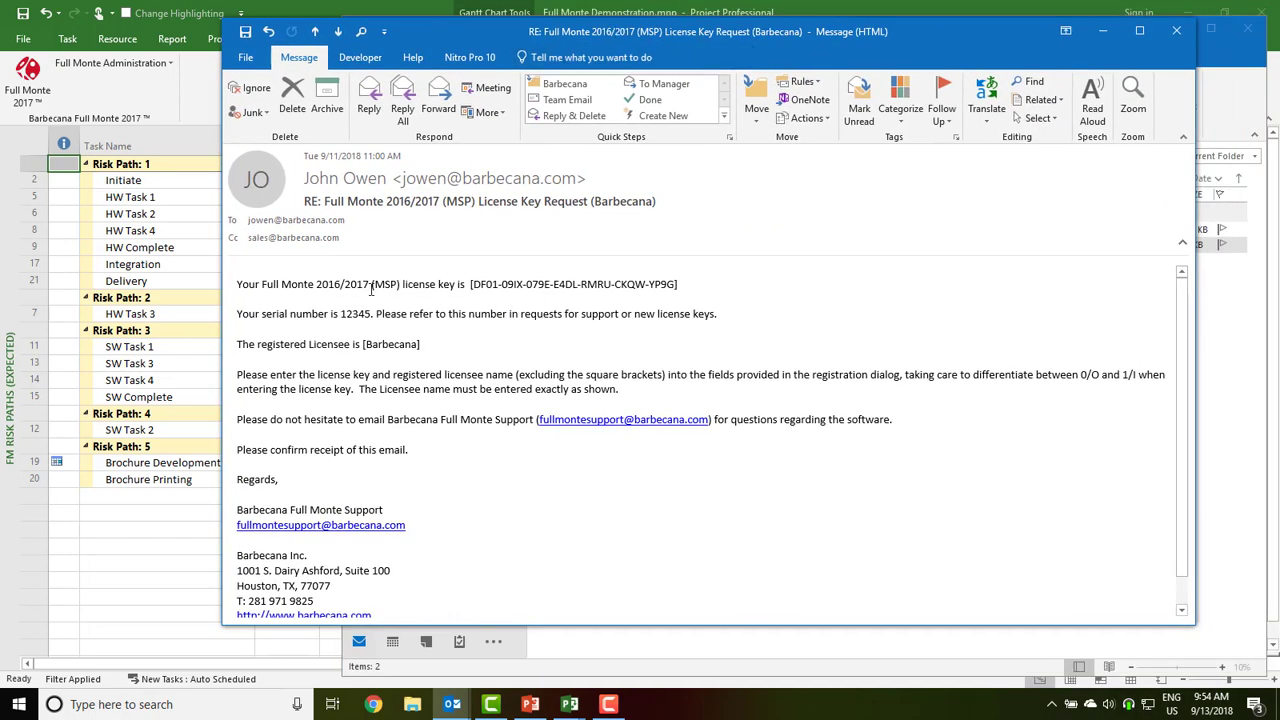
Select and copy the licence key from the reply, then minimize the message
double_click(350, 313)
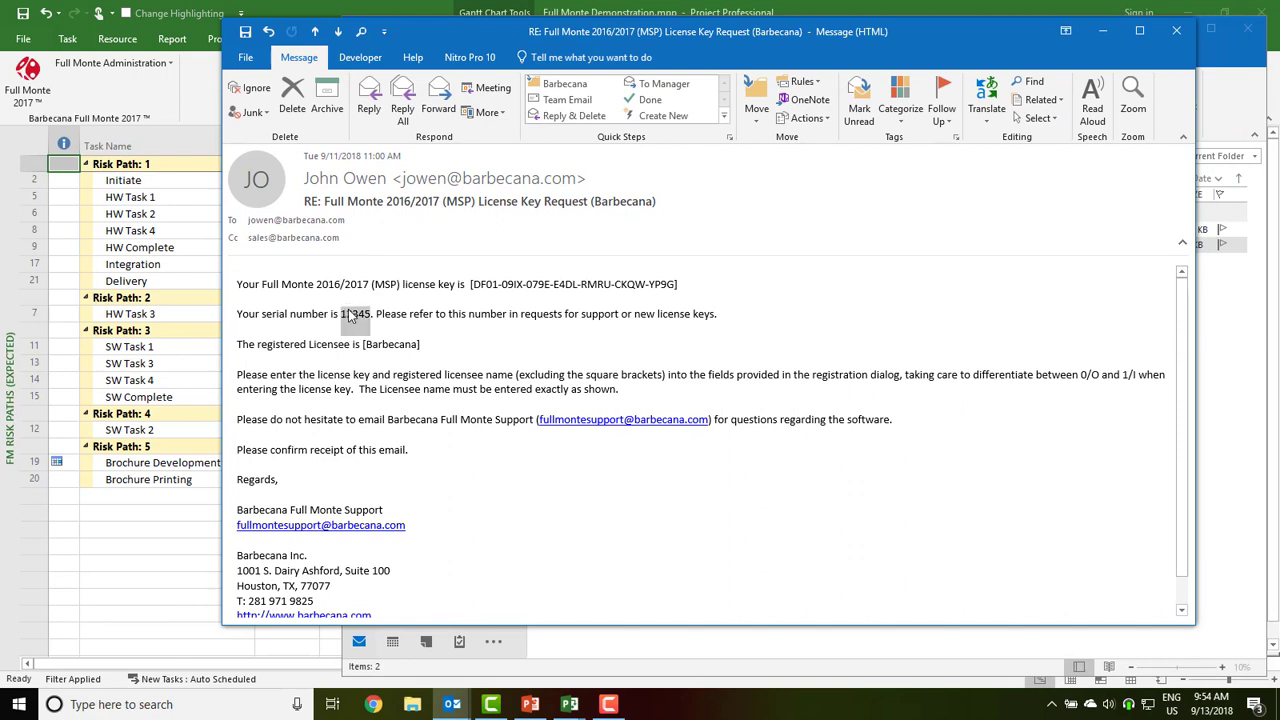
left_click(476, 285)
left_click_drag(476, 285, 675, 292)
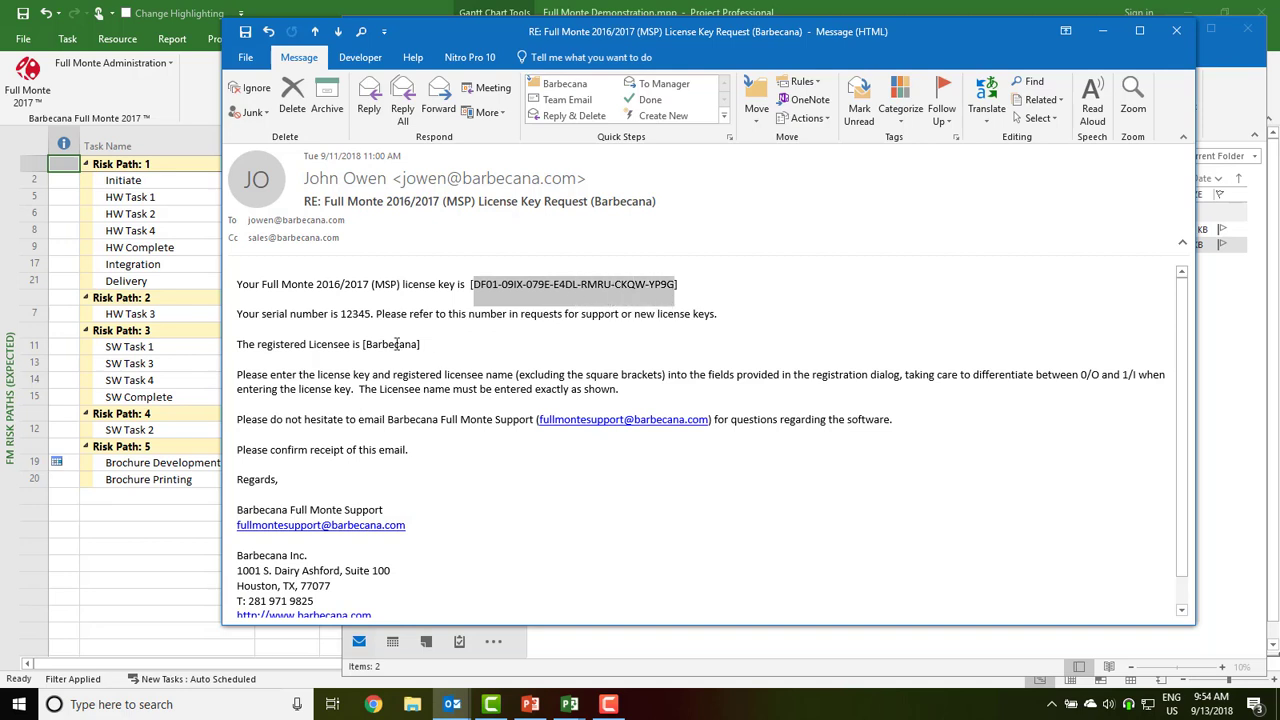
double_click(396, 343)
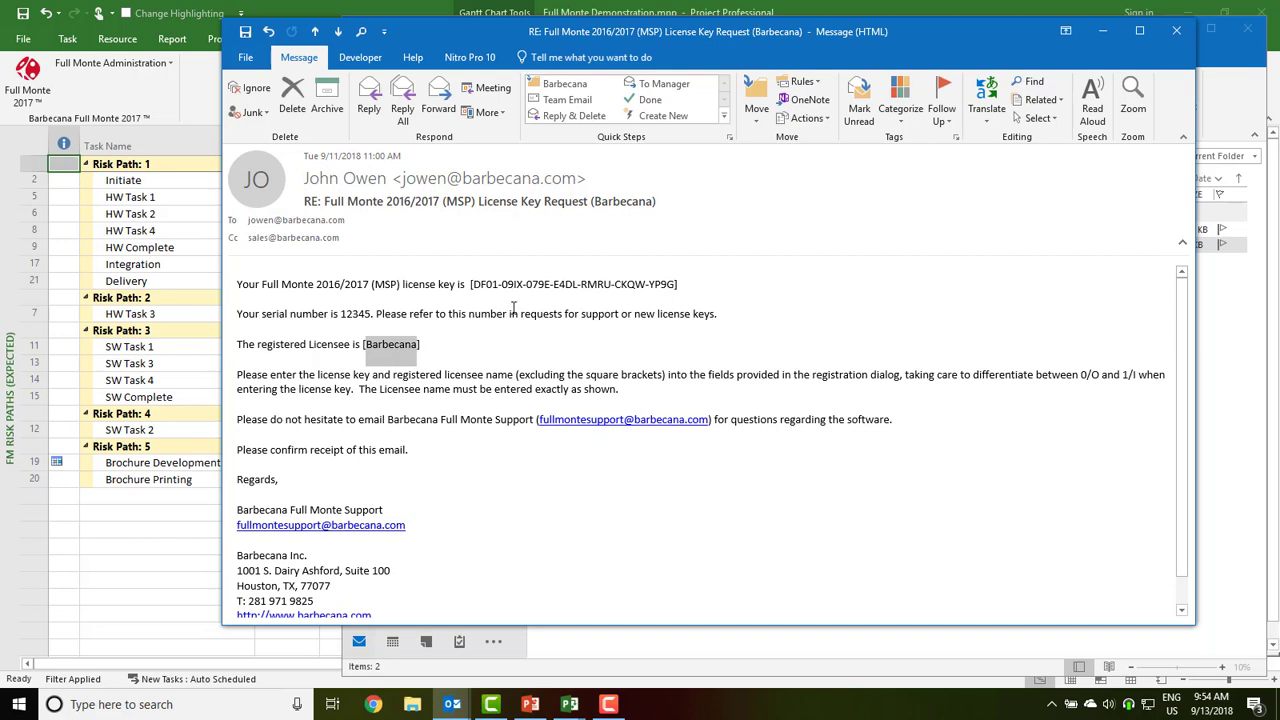
left_click_drag(474, 282, 667, 291)
key("ctrl+c")
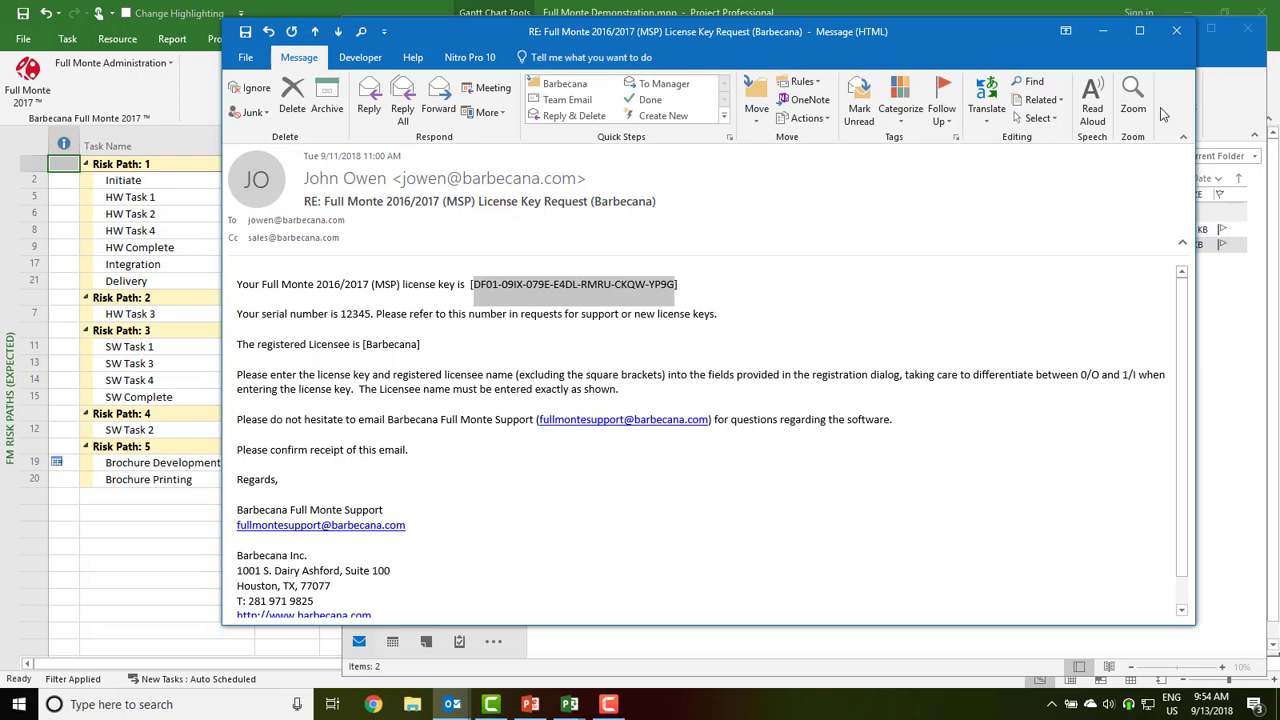
left_click(1105, 33)
Paste the copied licence key, enter licensee Barbecana and confirm the registration
left_click(308, 102)
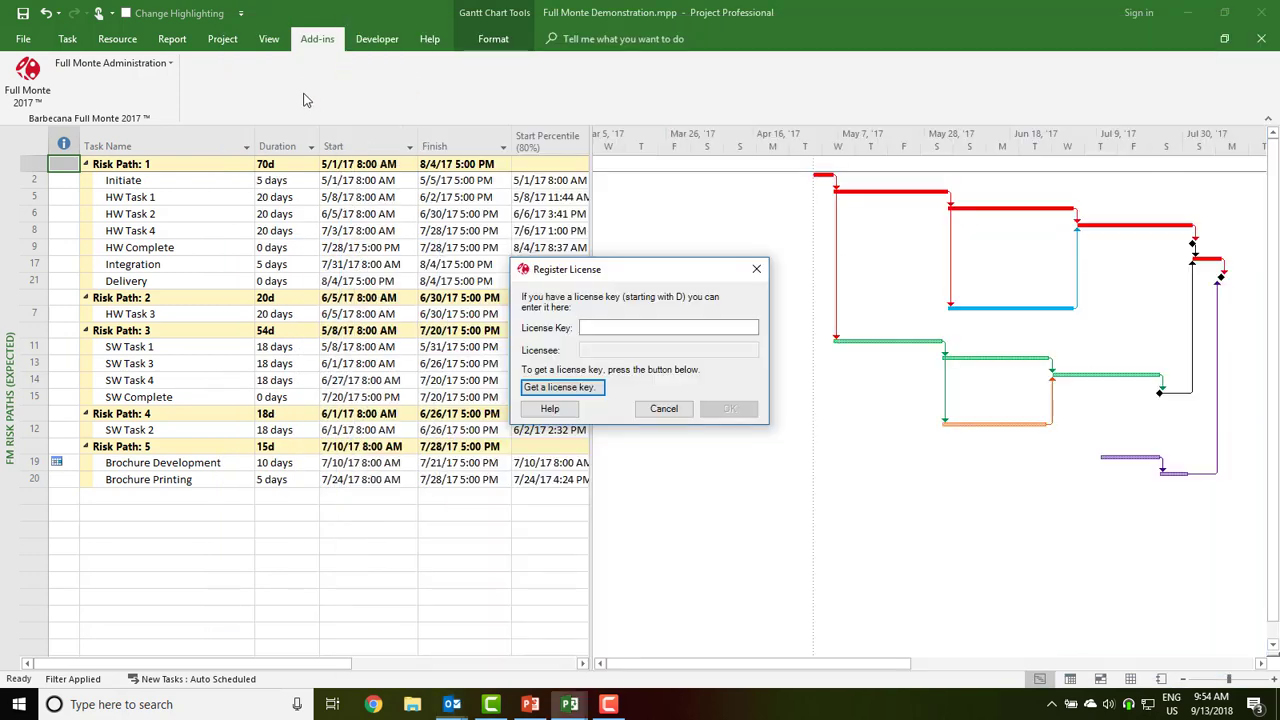
left_click(620, 327)
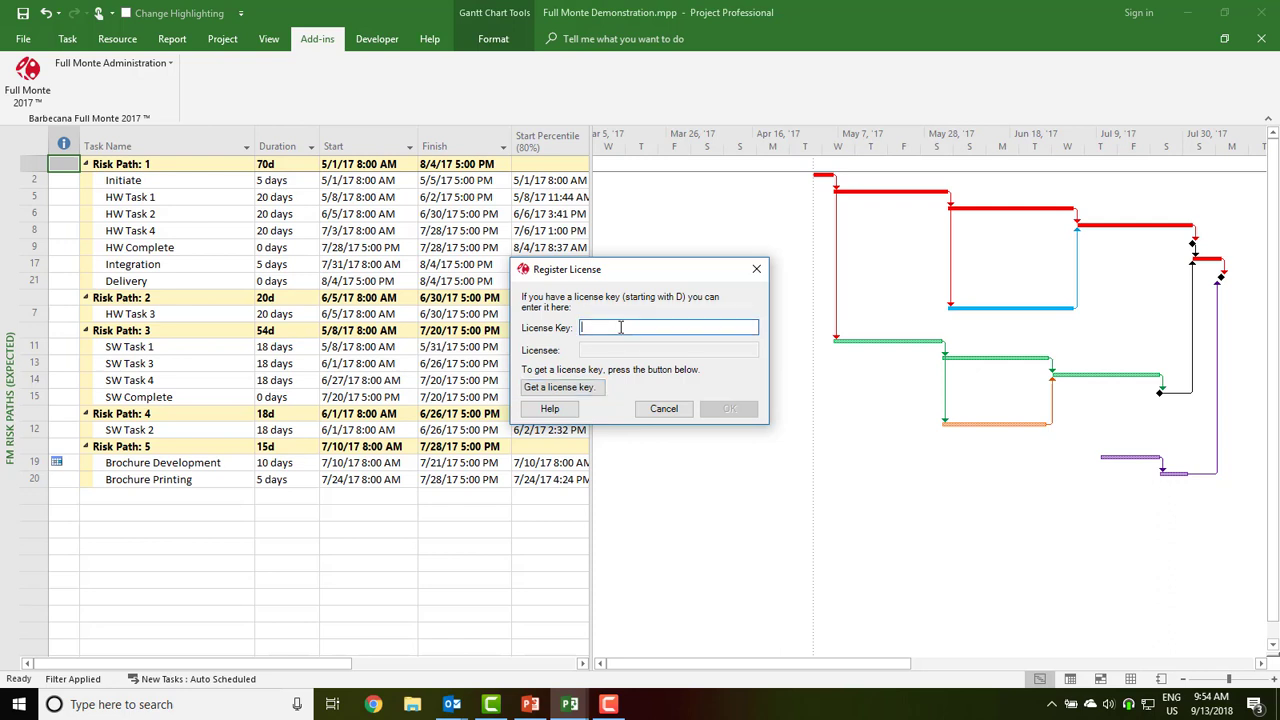
key("ctrl+v")
left_click(602, 349)
type("B")
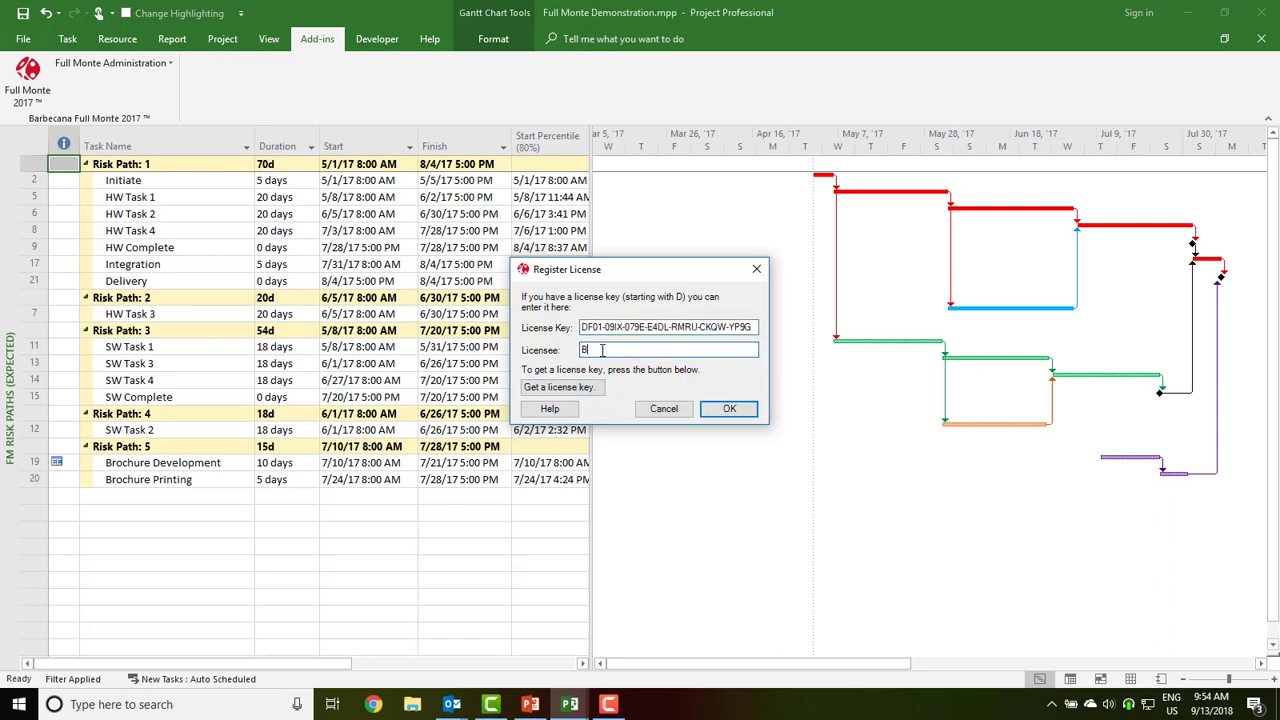
type("arbecana")
left_click(730, 410)
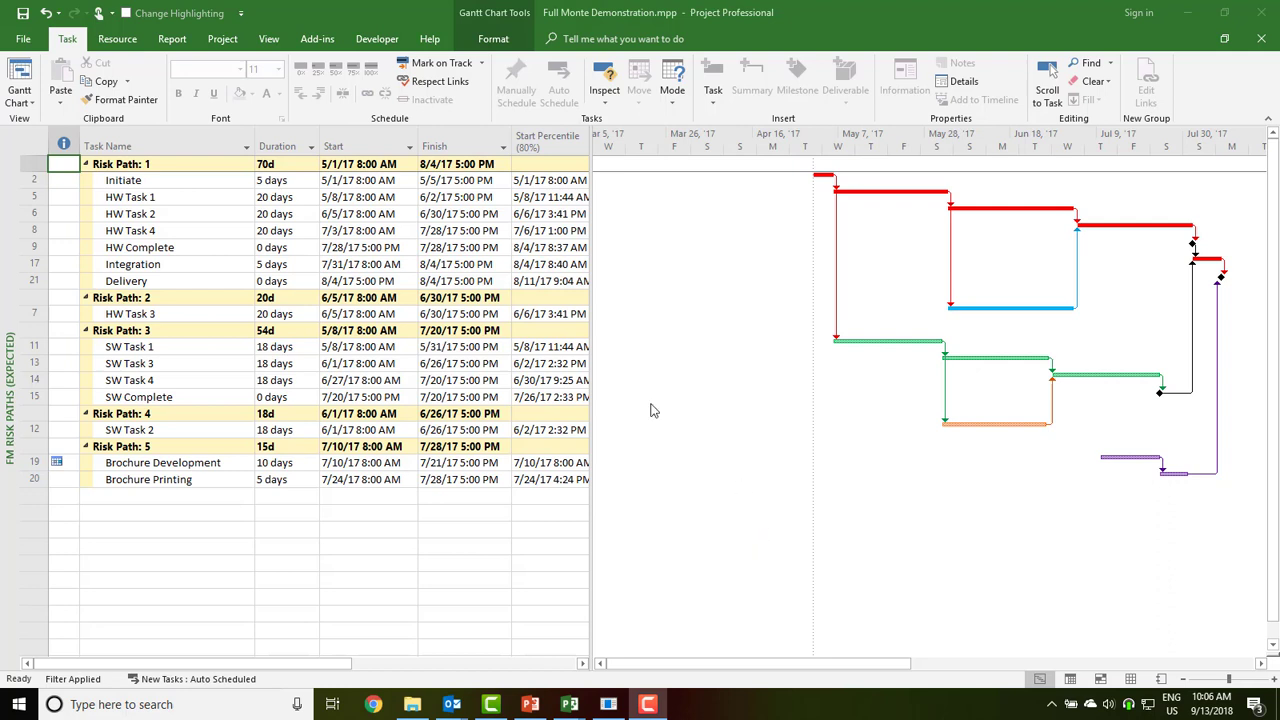
left_click(318, 40)
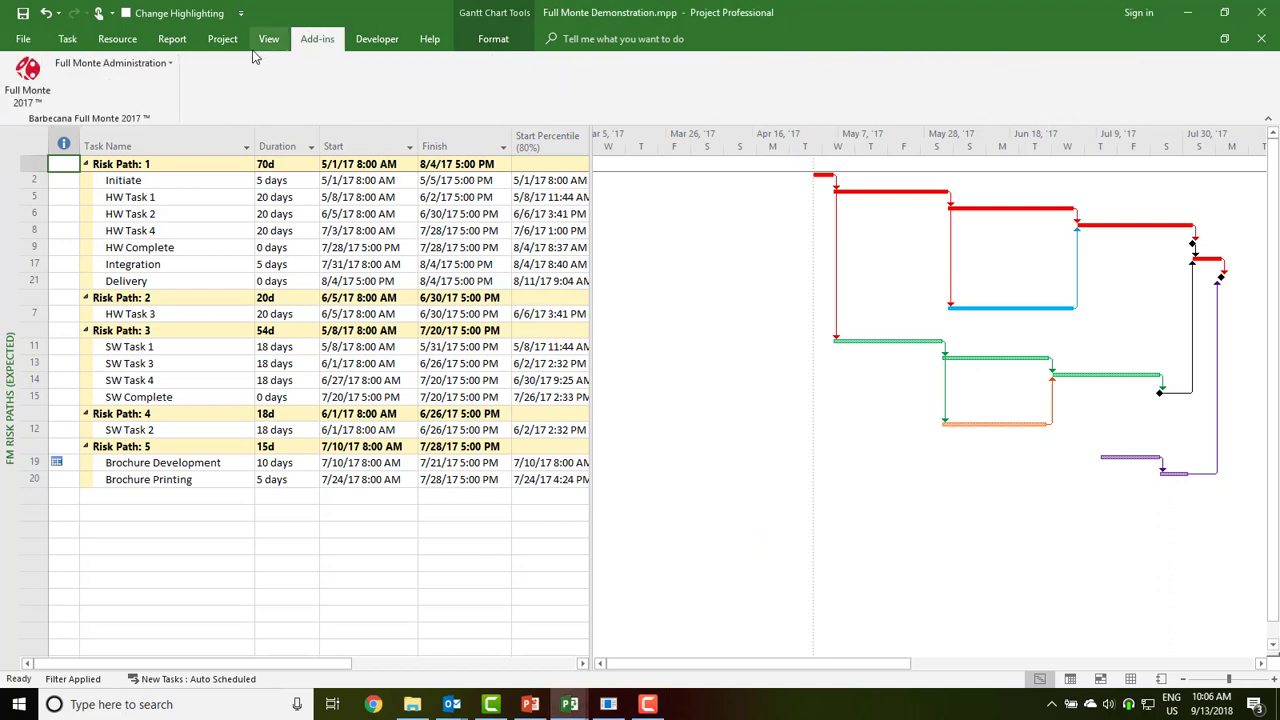
left_click(150, 65)
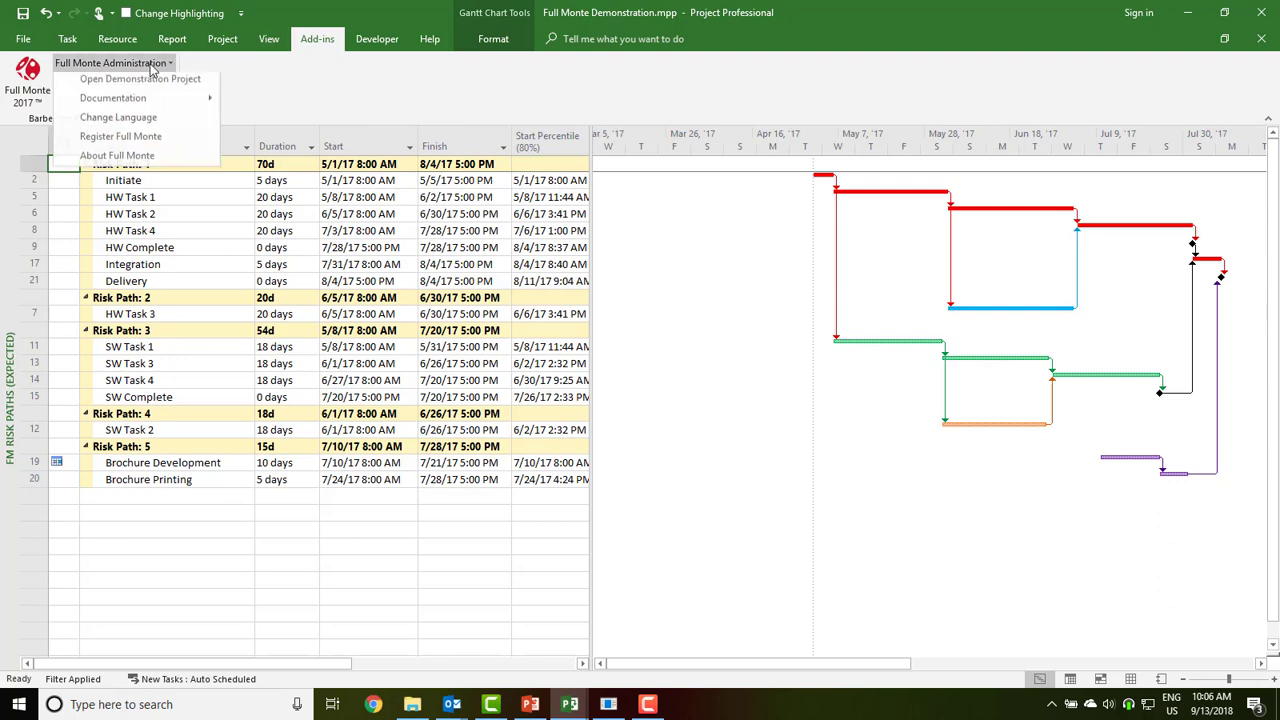
left_click(160, 157)
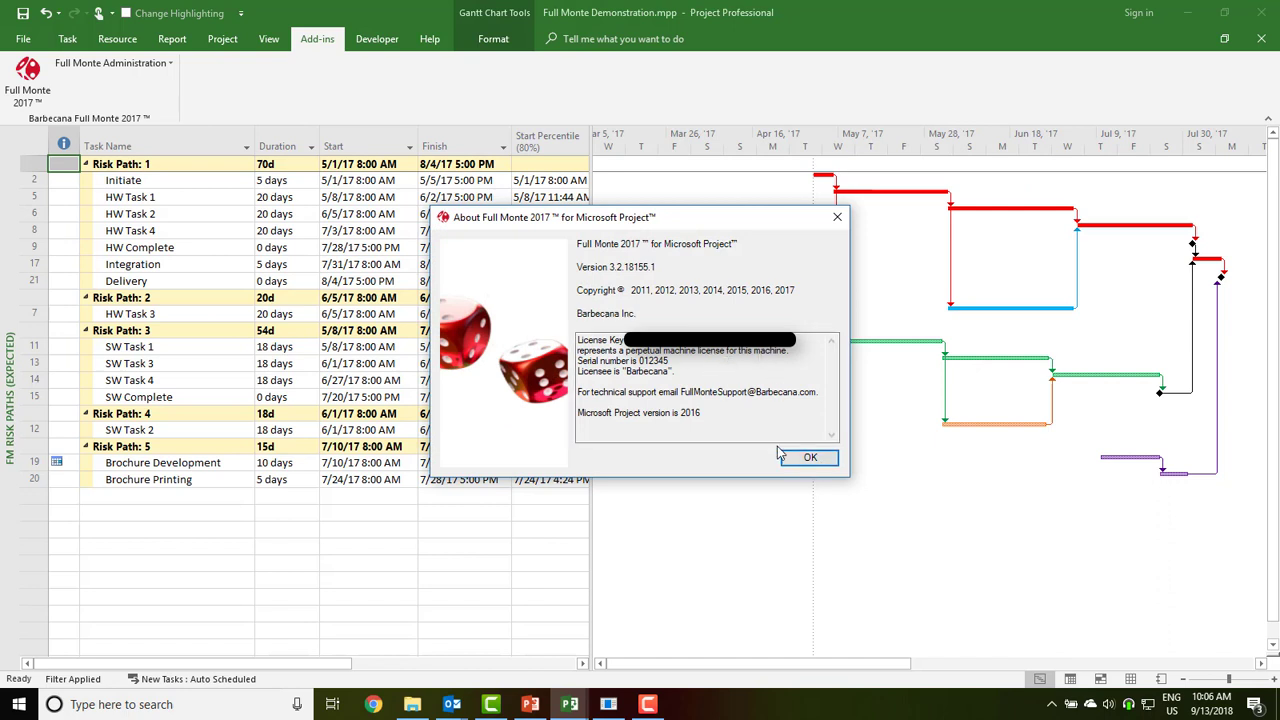
left_click(808, 457)
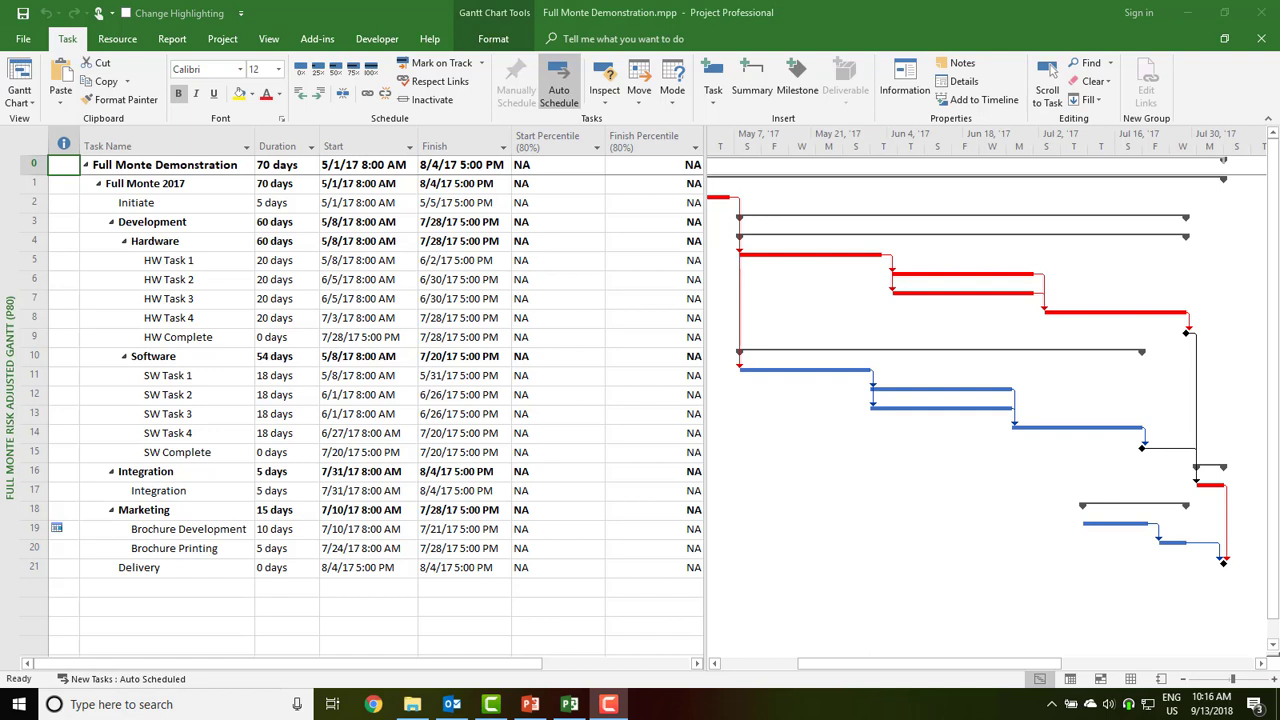
Close Project and uninstall Full Monte MSP through Control Panel's Programs and Features
left_click(1261, 12)
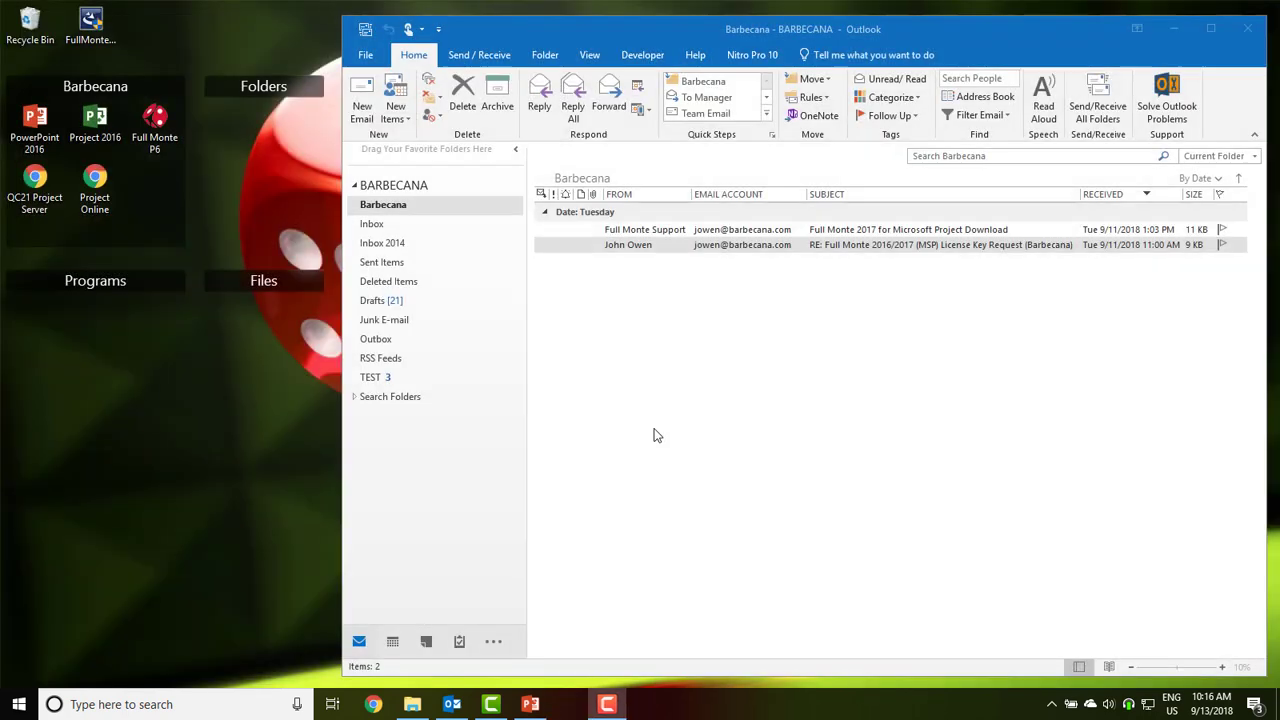
left_click(19, 704)
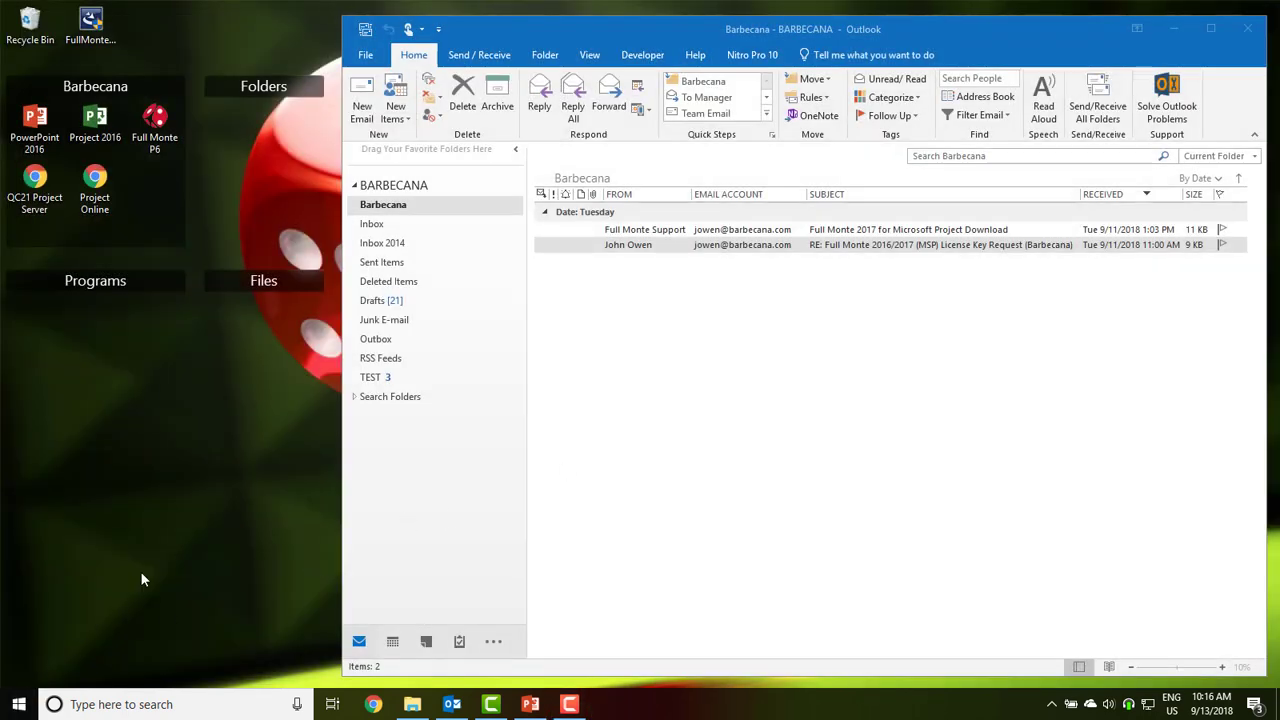
left_click(287, 432)
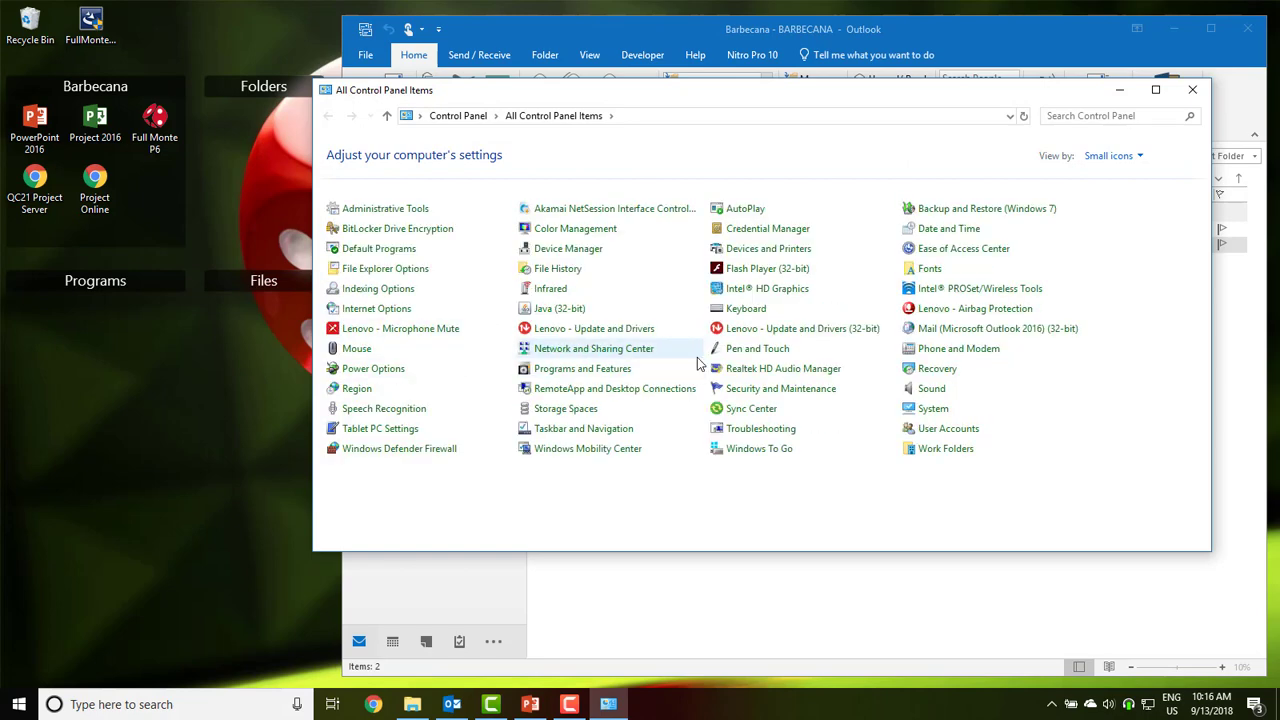
left_click(631, 371)
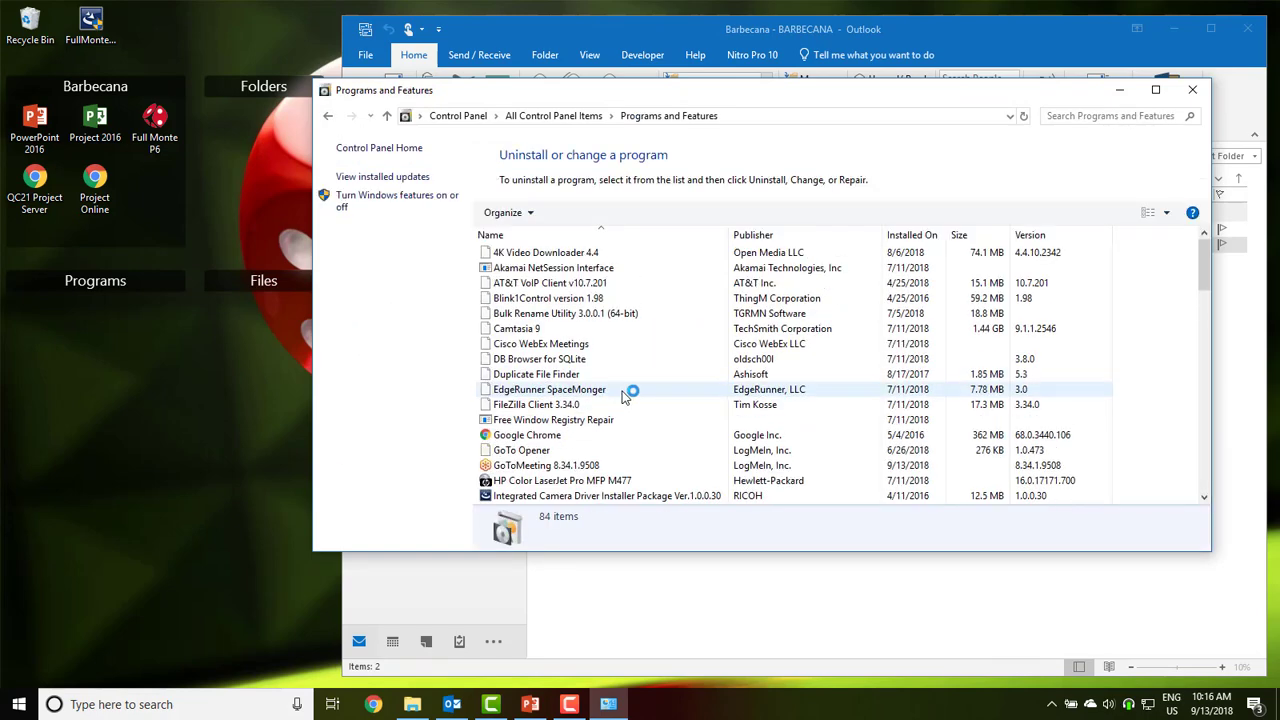
left_click(618, 430)
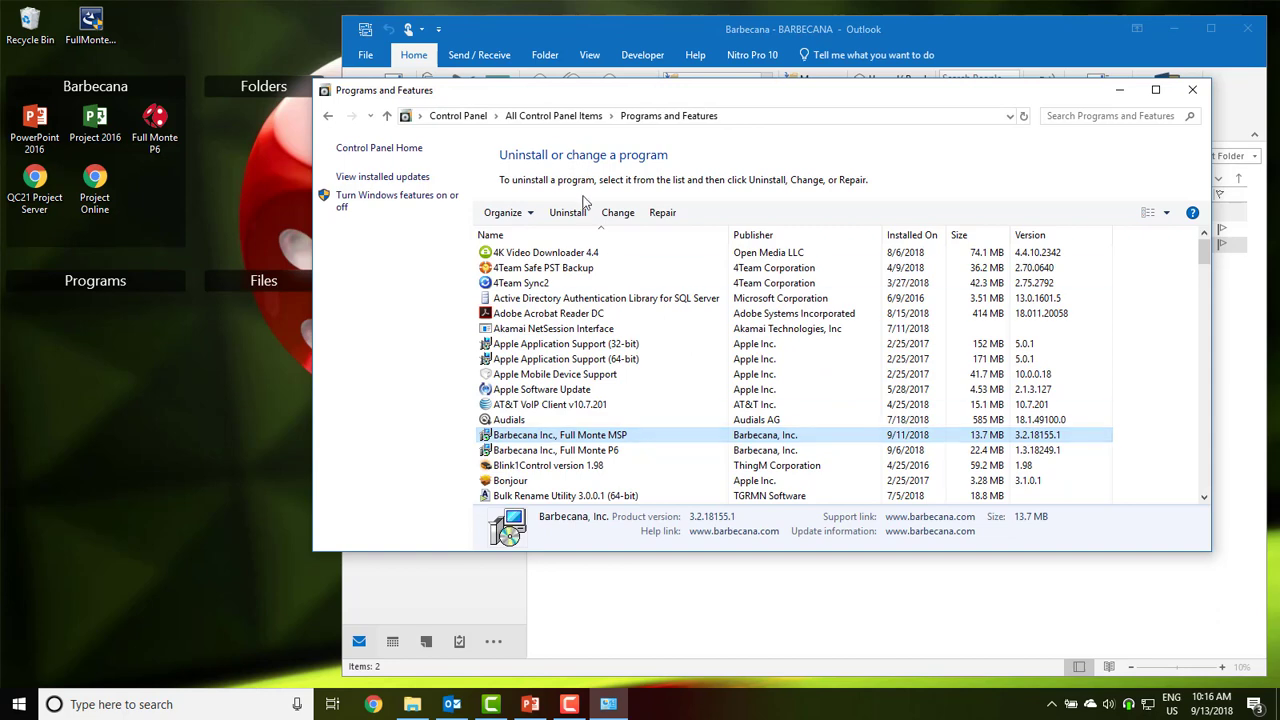
left_click(561, 218)
left_click(719, 351)
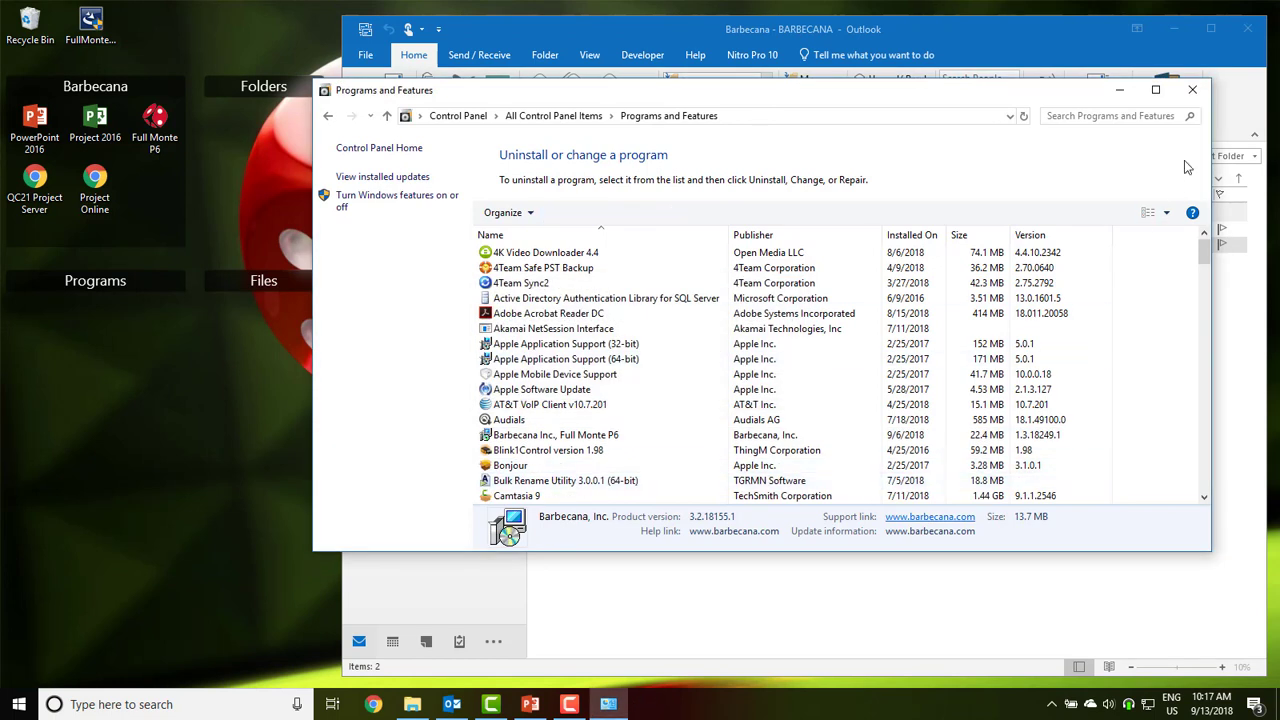
left_click(1195, 91)
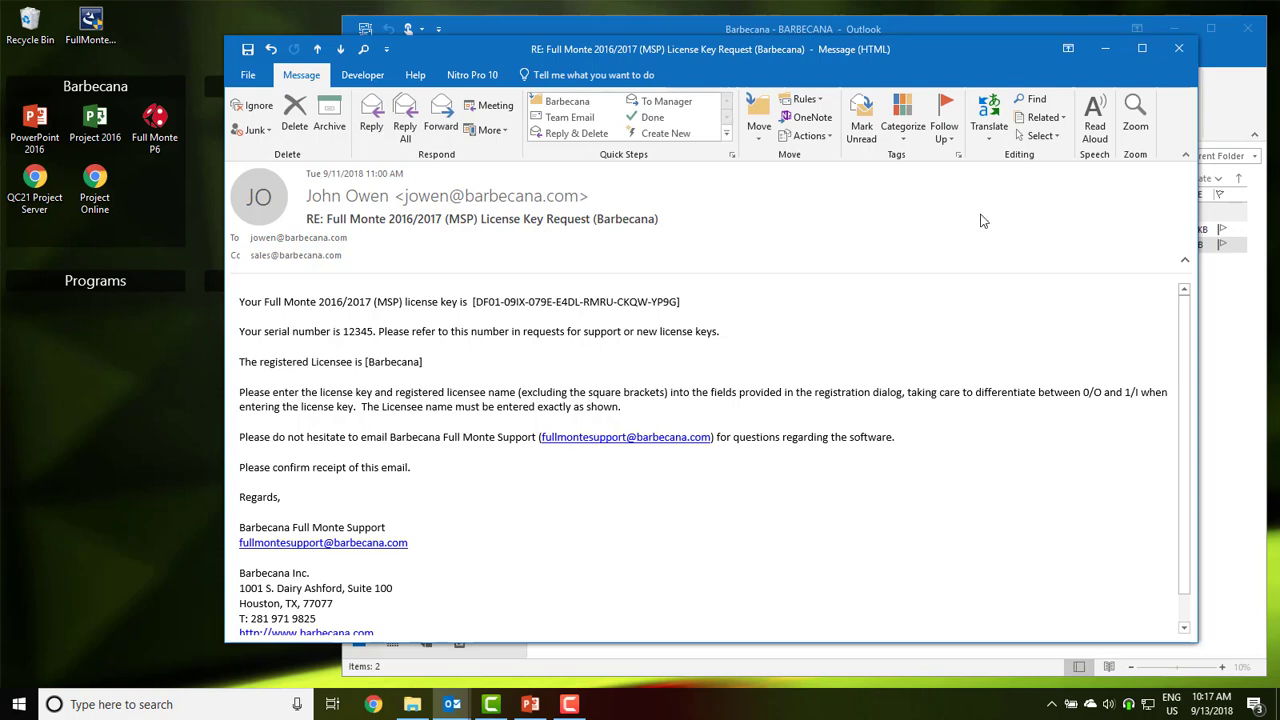
left_click(1178, 50)
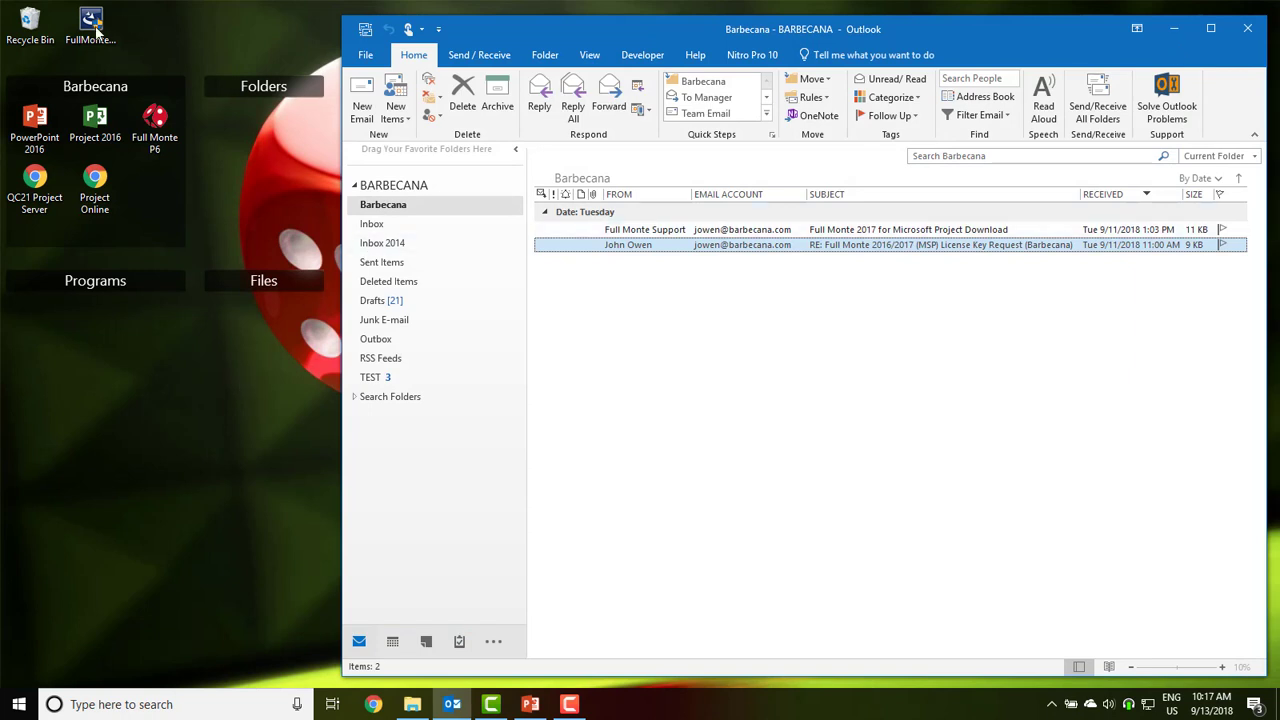
Reinstall Full Monte MSP with the InstallShield wizard, accepting the licence agreement, then launch Project 2016
double_click(91, 25)
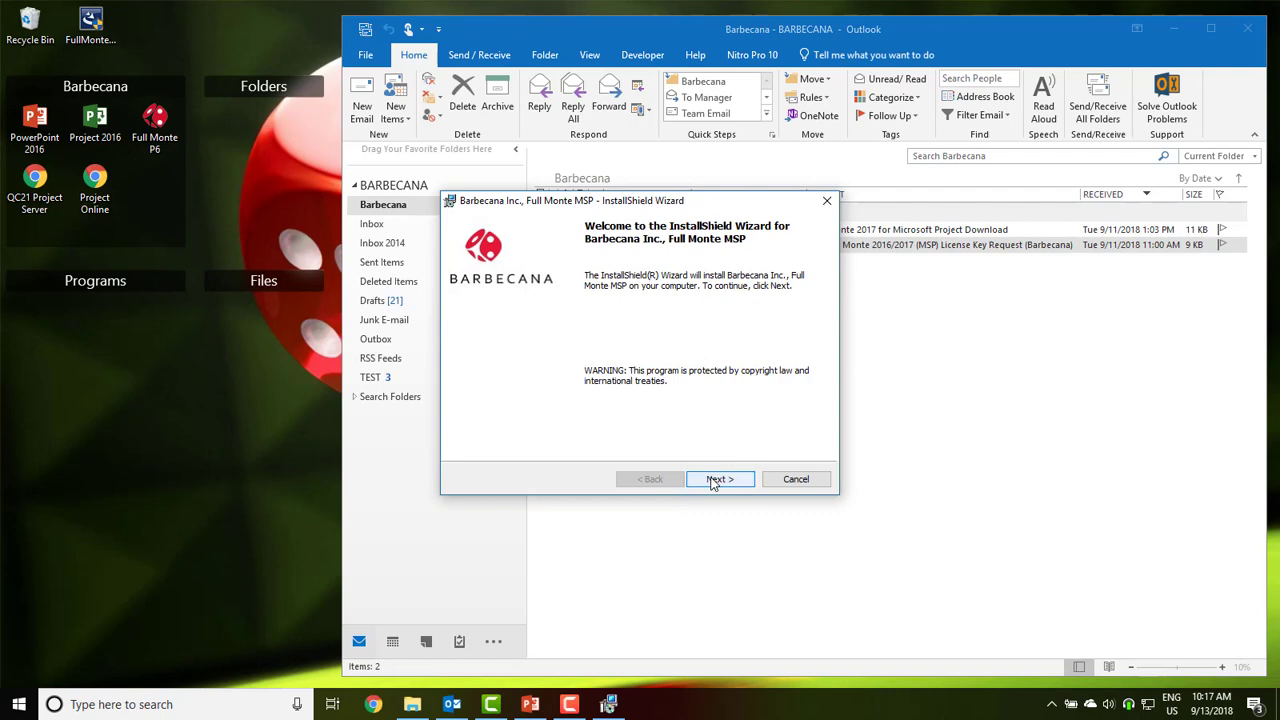
left_click(714, 482)
left_click(607, 418)
left_click(722, 481)
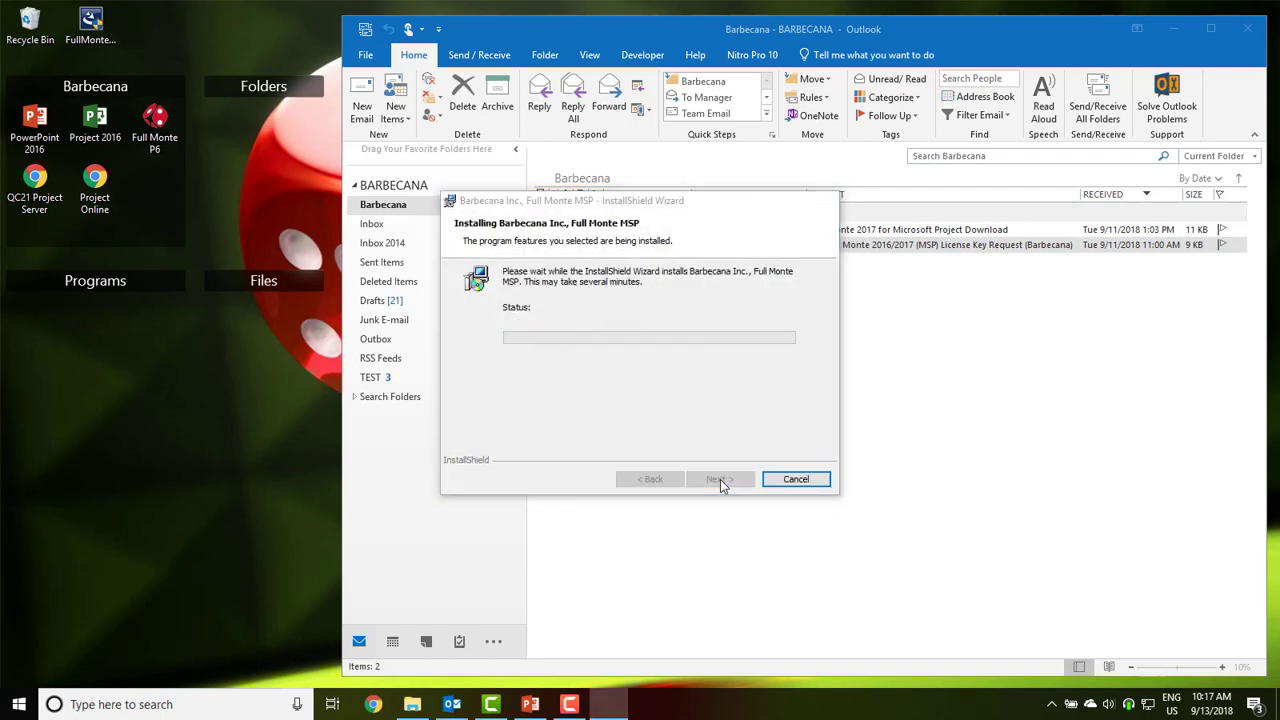
left_click(719, 479)
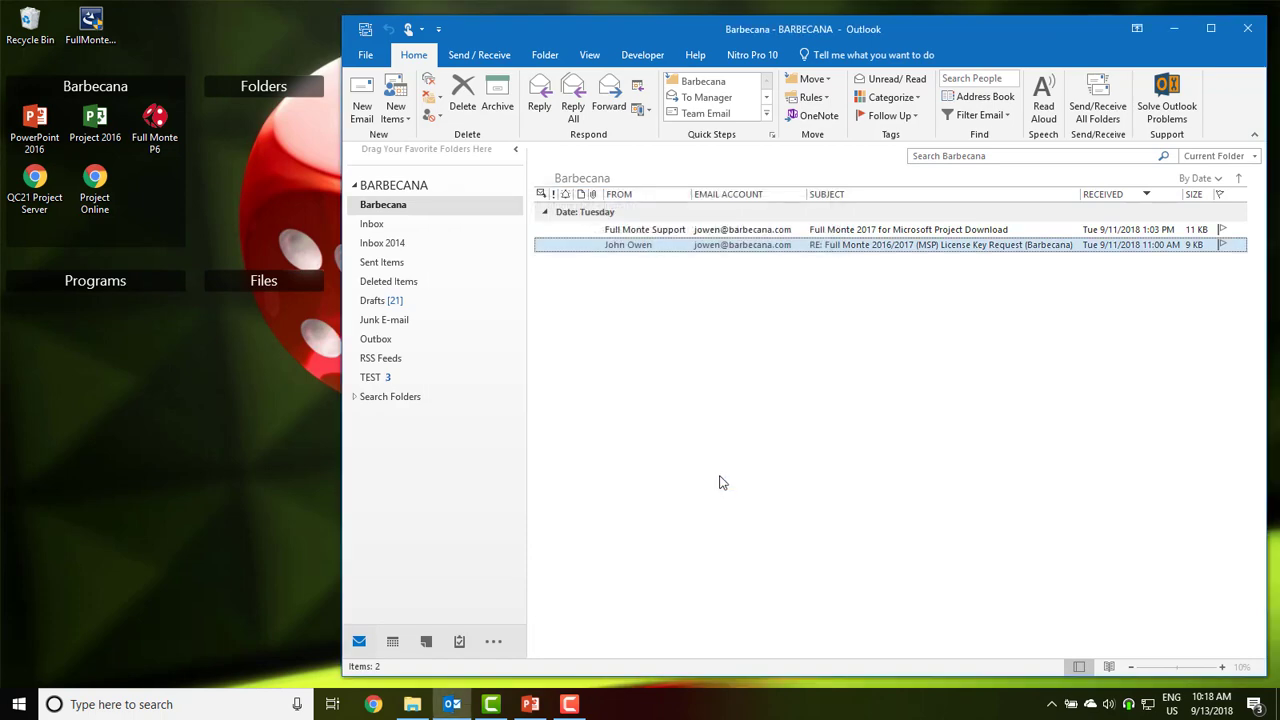
double_click(106, 119)
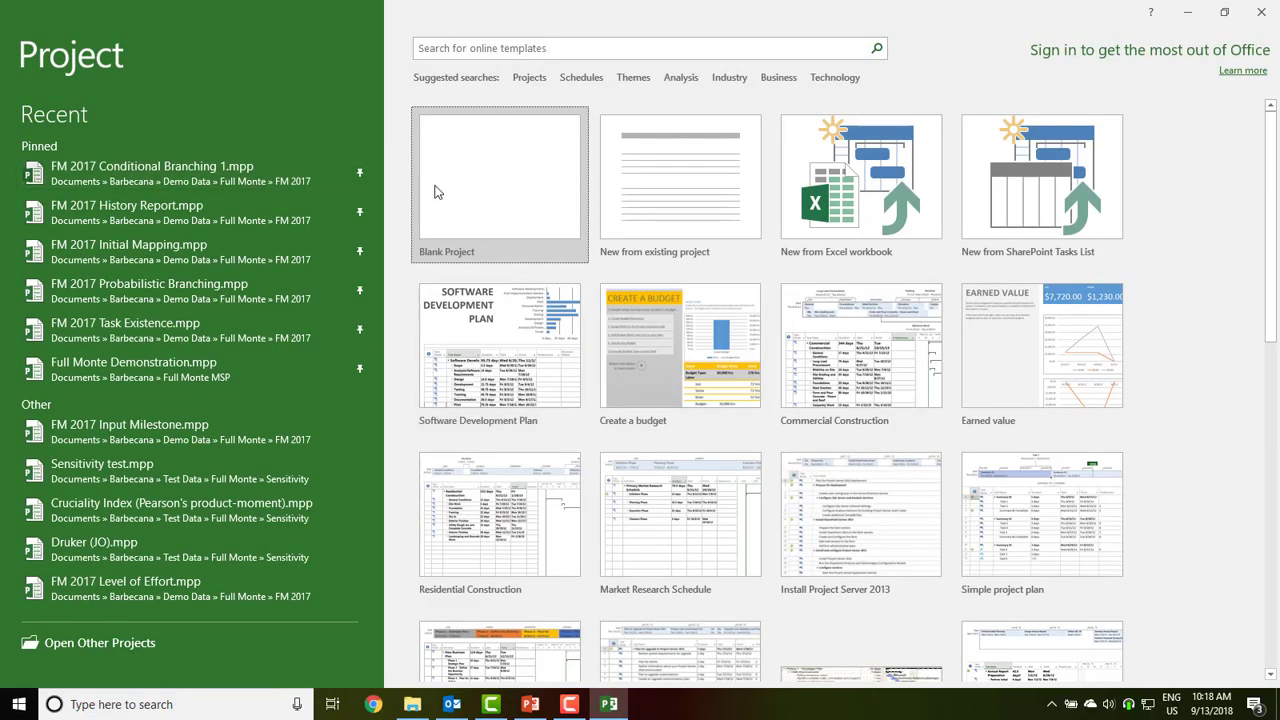
Create a blank project and check About Full Monte for version 3.2.18252.1 licensed to Barbecana
left_click(435, 192)
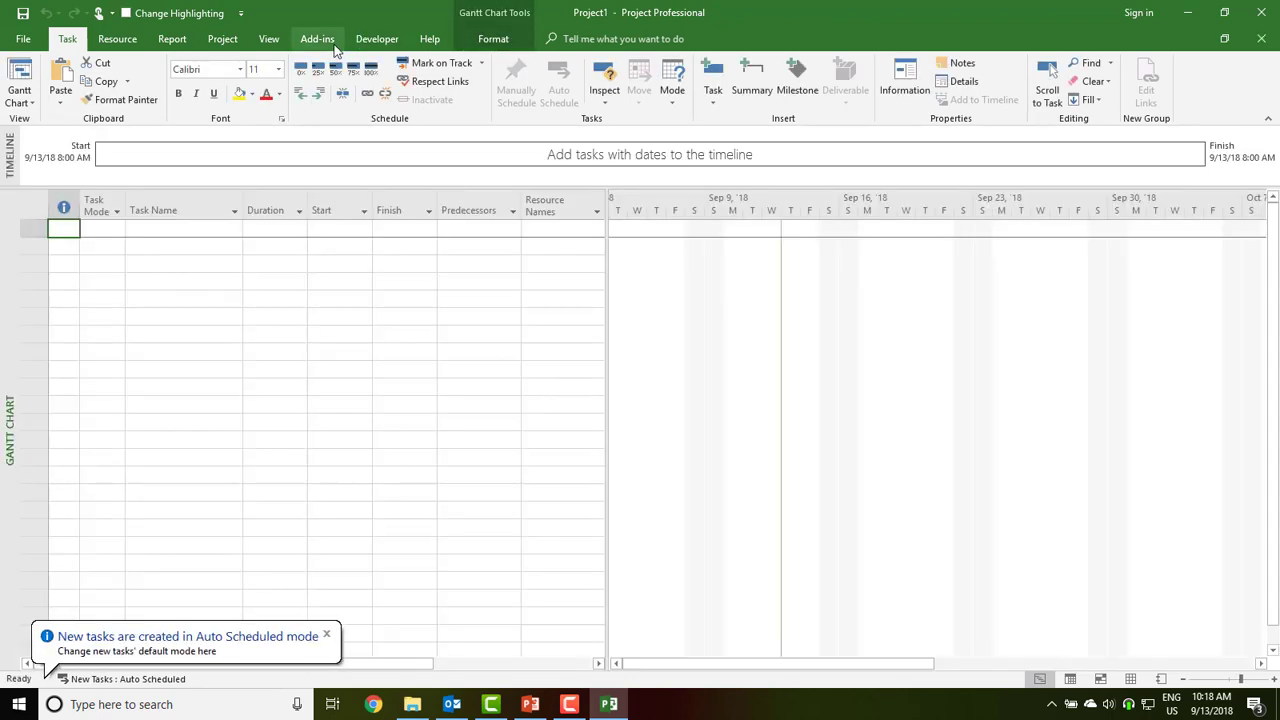
left_click(317, 39)
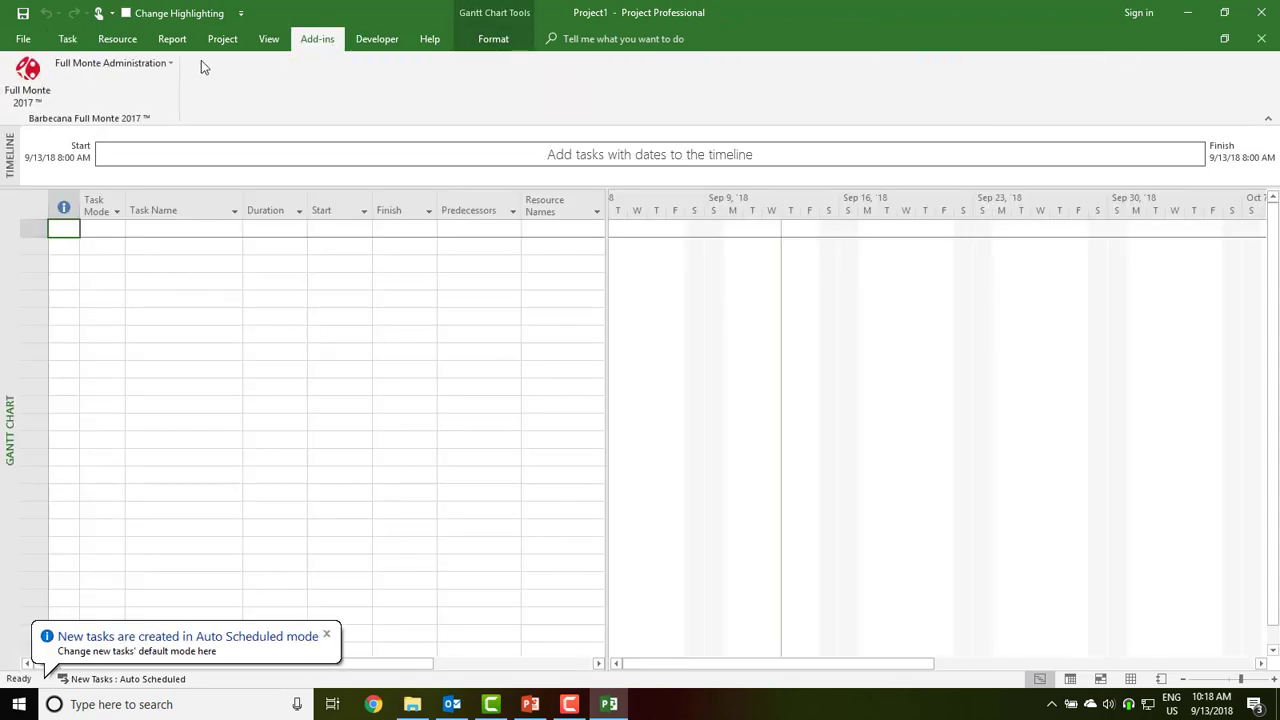
left_click(158, 63)
left_click(145, 160)
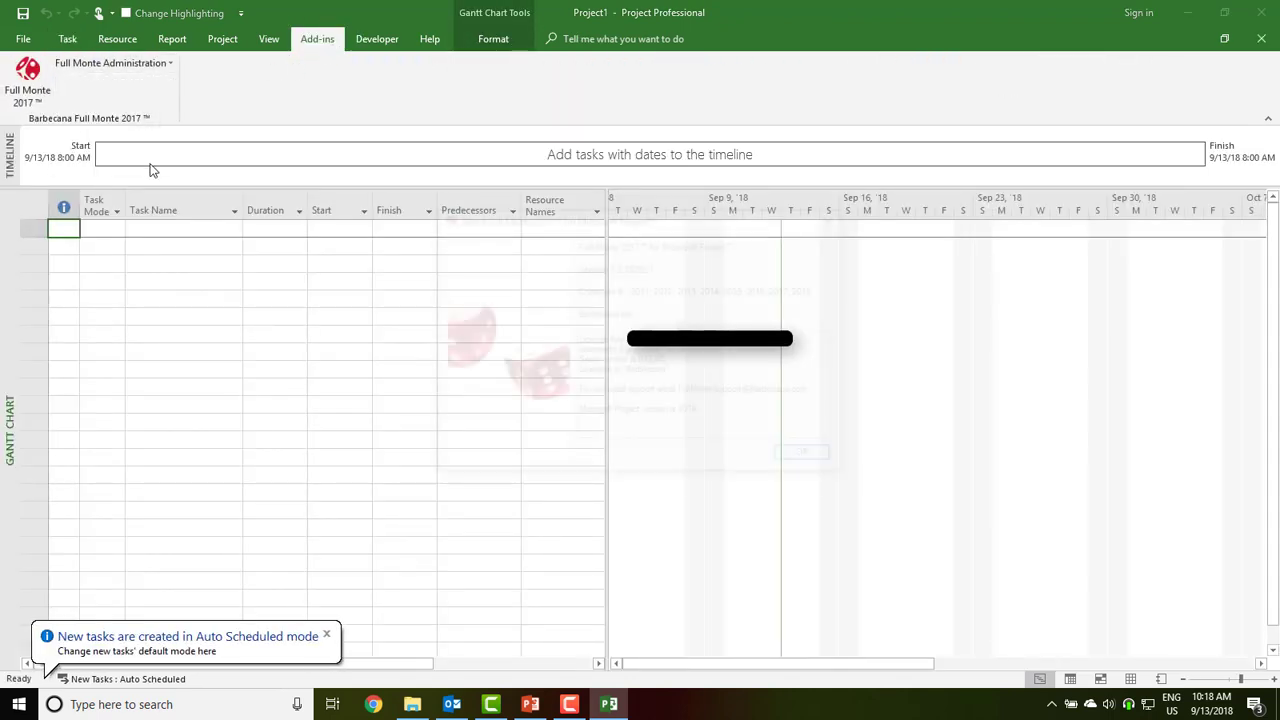